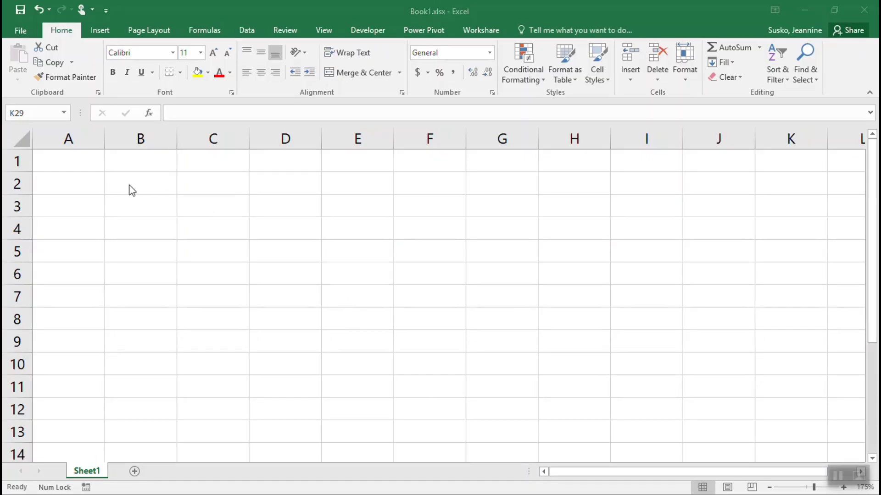
Enter the sheet titles "Mighty Mights Clothing" in A1 and "Fourth Quarter Sales" in A2.
{"action": "left_click", "coordinate": [85, 160]}
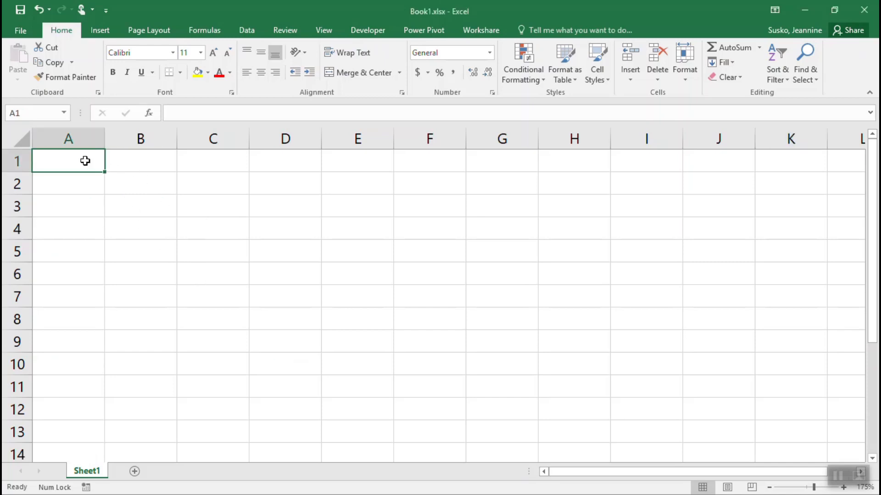
{"action": "type", "text": "Mighty"}
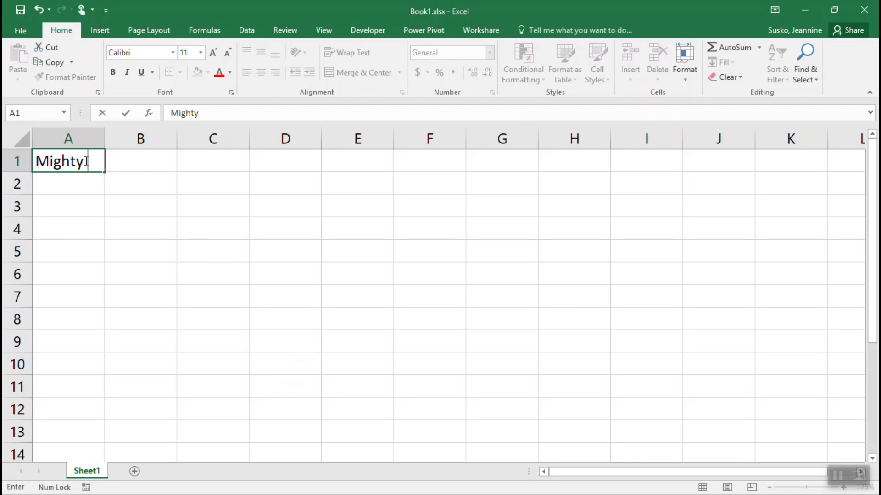
{"action": "type", "text": " Mights Clothing"}
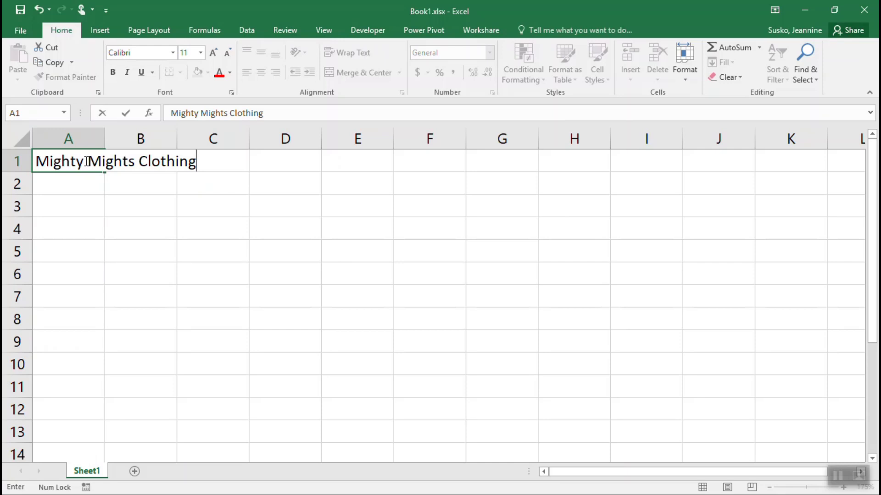
{"action": "key", "text": "Return"}
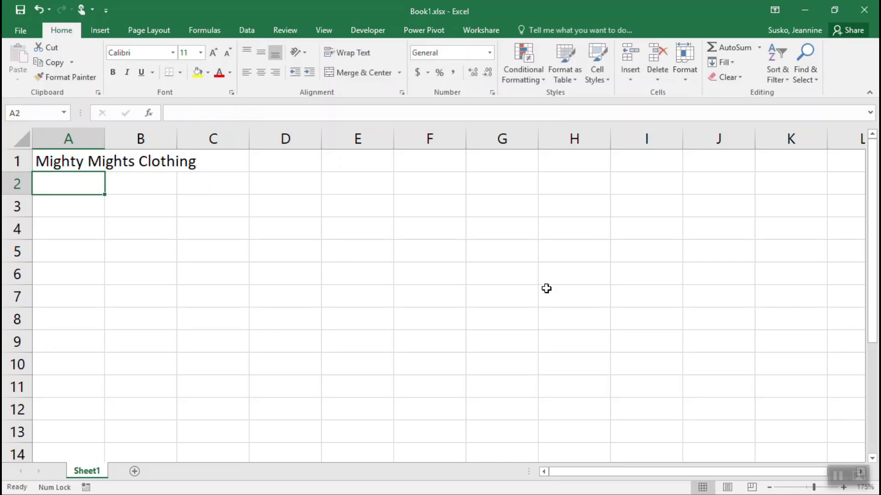
{"action": "type", "text": "Four"}
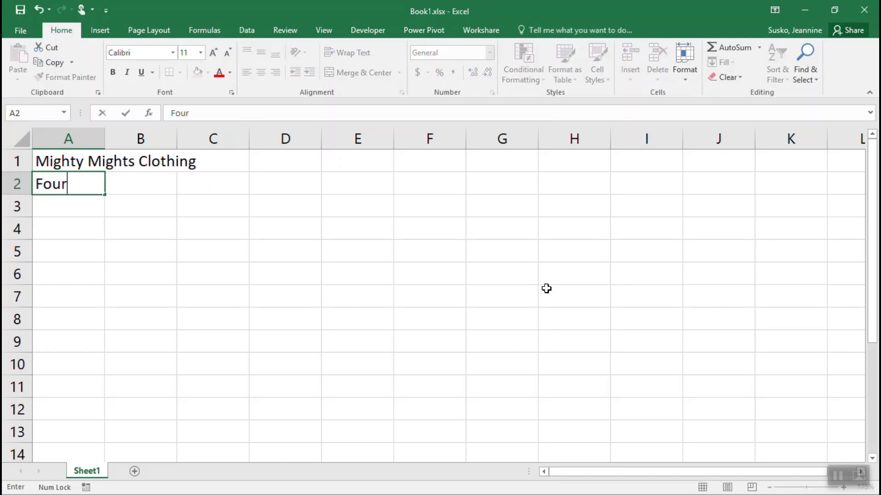
{"action": "type", "text": "th Quartet"}
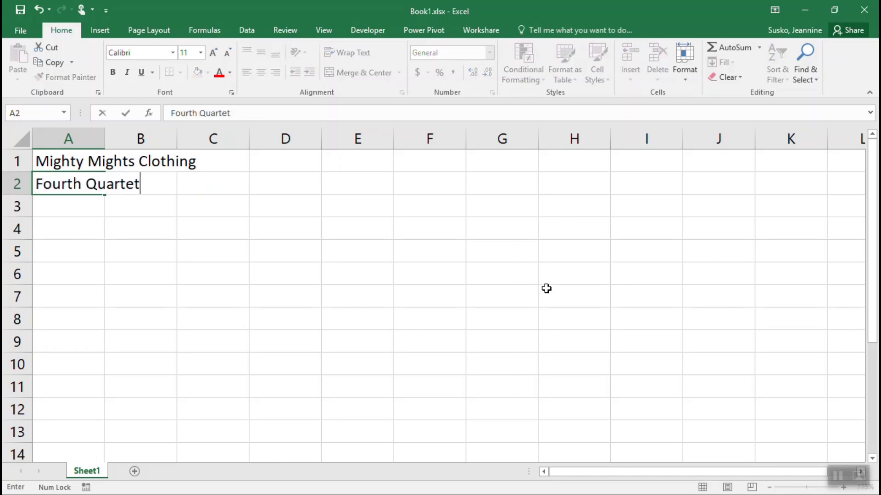
{"action": "key", "text": "BackSpace"}
{"action": "type", "text": "r Sales"}
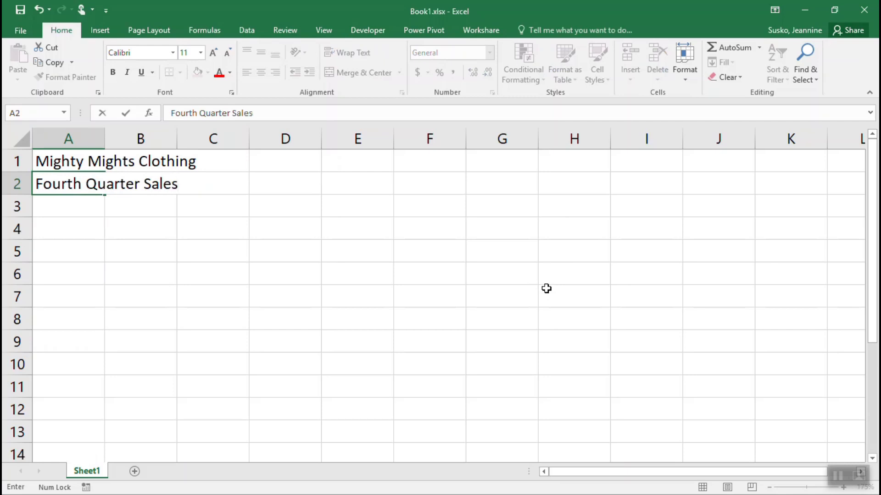
{"action": "key", "text": "Return"}
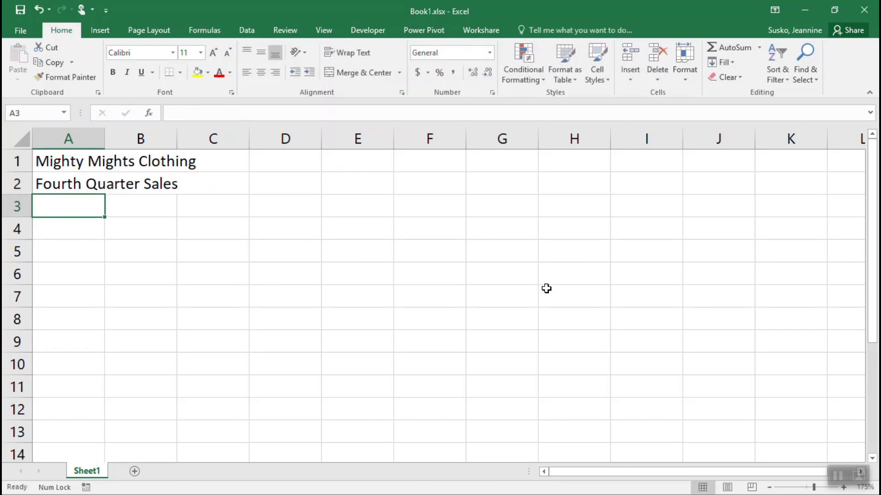
Enter the sales channel labels In Store, Wholesale, Web and Other Retail in cells A4 to A7.
{"action": "left_click", "coordinate": [73, 227]}
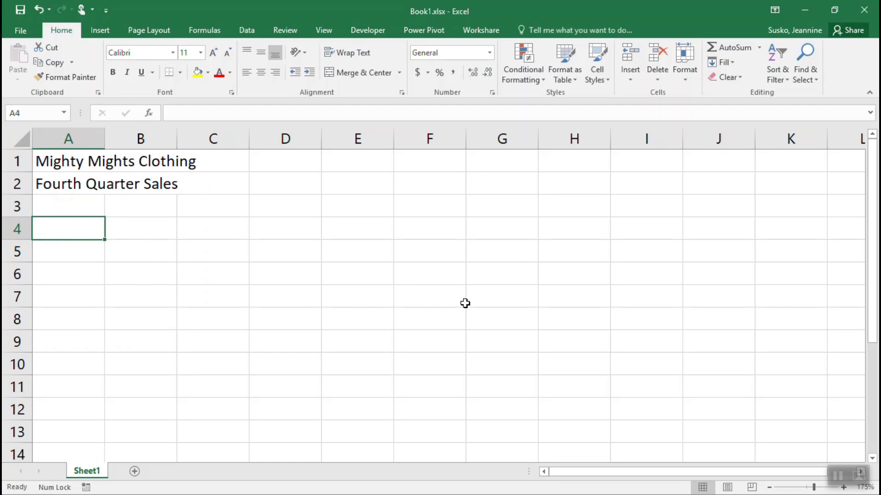
{"action": "type", "text": "In Store"}
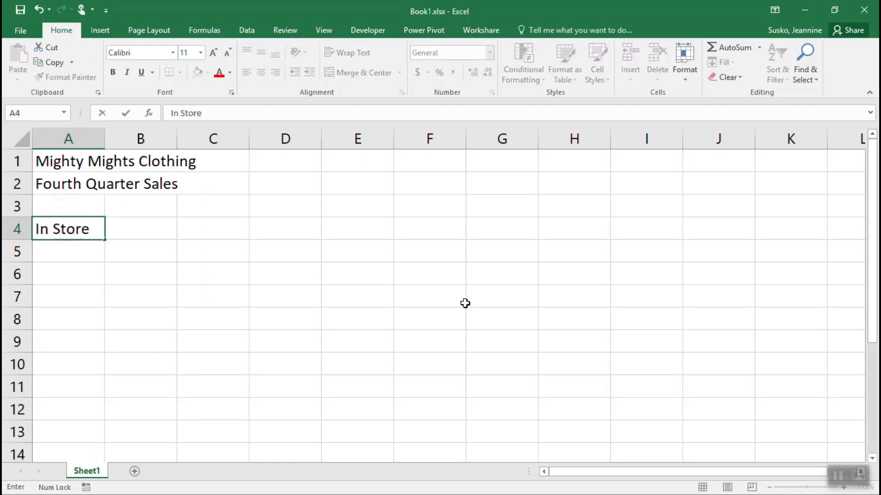
{"action": "key", "text": "Return"}
{"action": "type", "text": "Wholesale"}
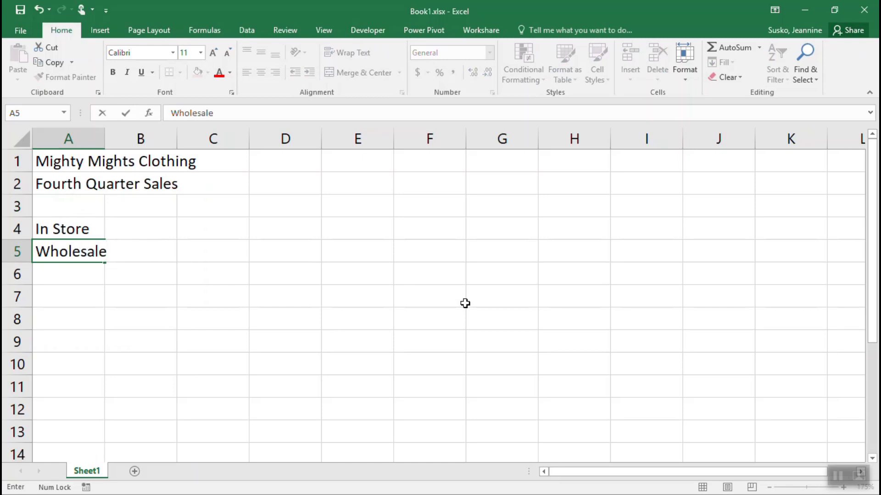
{"action": "key", "text": "Return"}
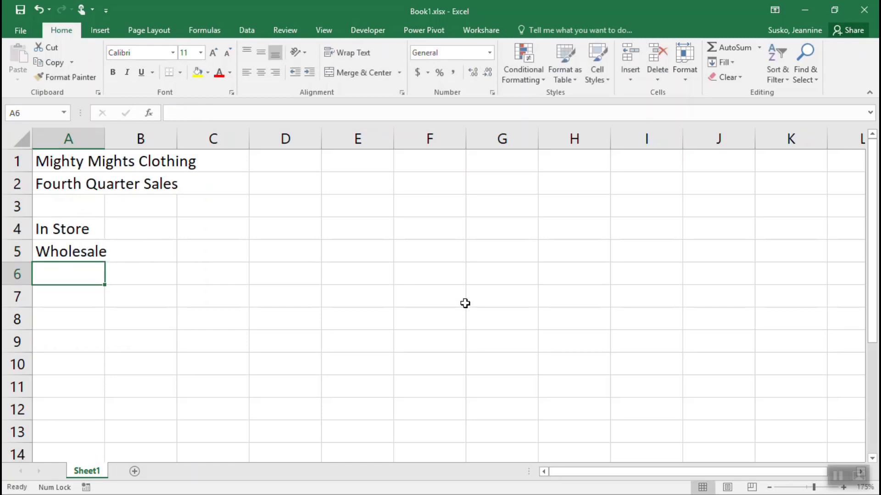
{"action": "type", "text": "Web"}
{"action": "key", "text": "Return"}
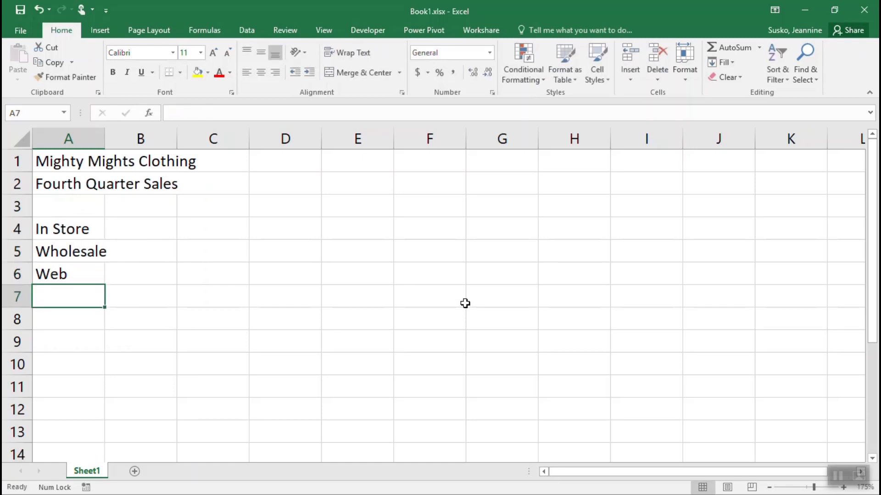
{"action": "type", "text": "Other"}
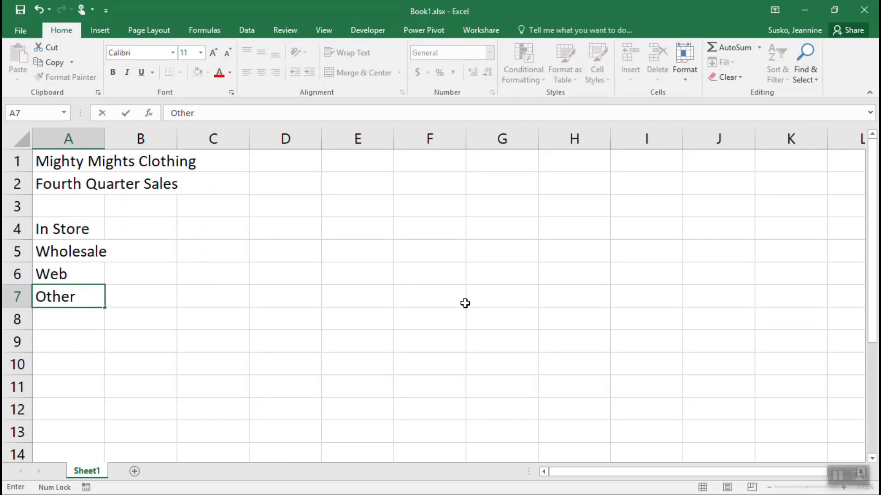
{"action": "type", "text": " Retail"}
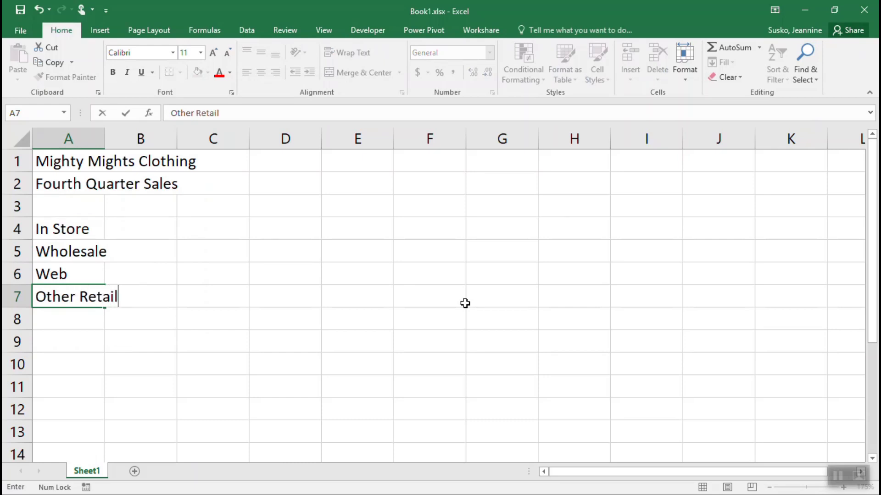
{"action": "key", "text": "Return"}
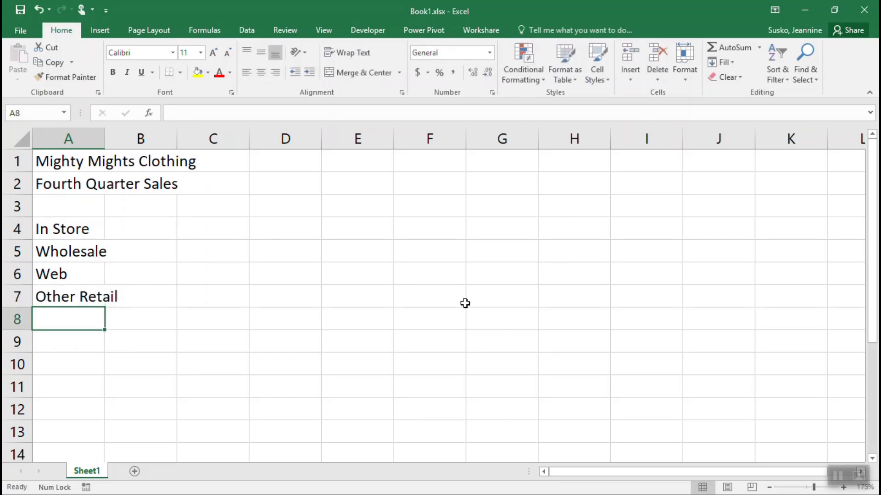
Enter the summary row labels Total, Average, High and Low in cells A8 to A11.
{"action": "type", "text": "Total"}
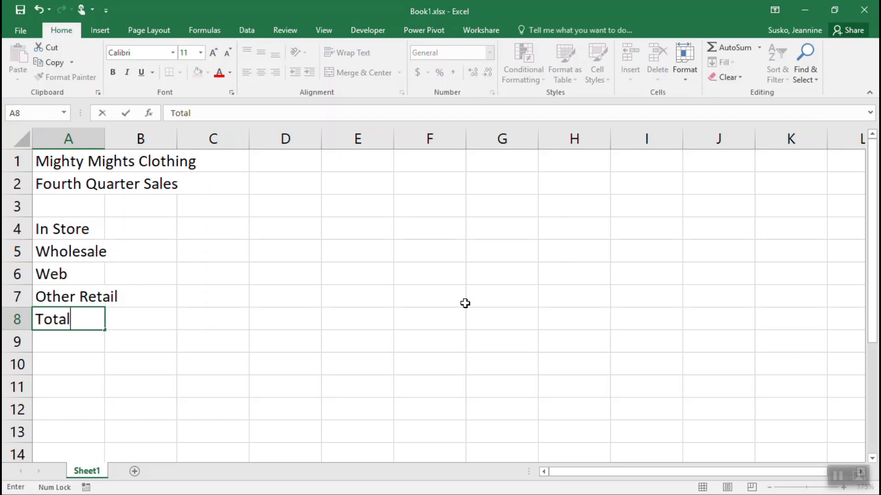
{"action": "key", "text": "Return"}
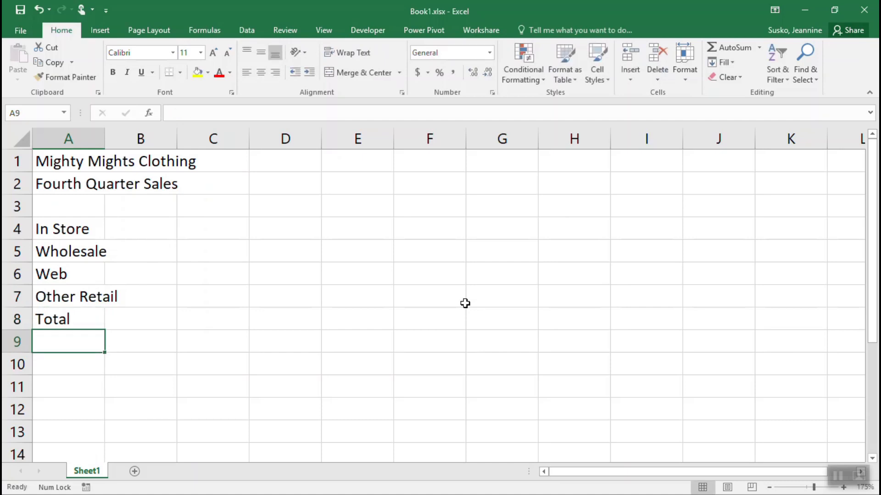
{"action": "type", "text": "Average"}
{"action": "key", "text": "Return"}
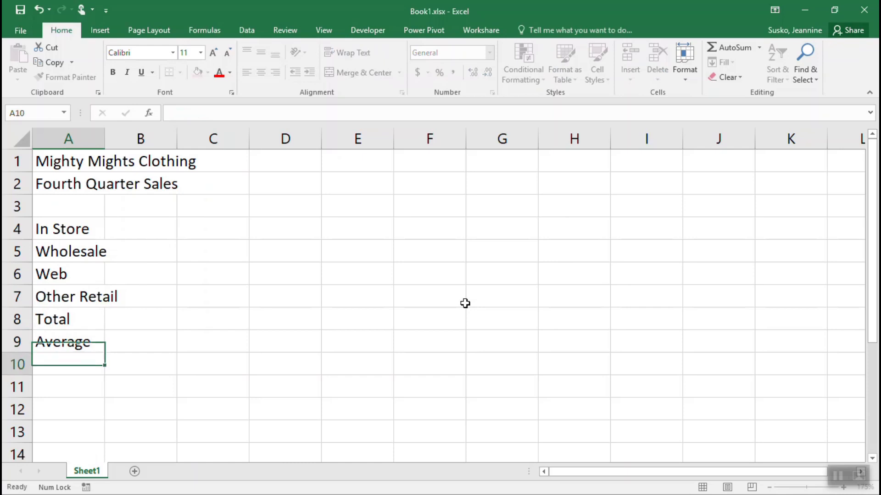
{"action": "type", "text": "High"}
{"action": "key", "text": "Return"}
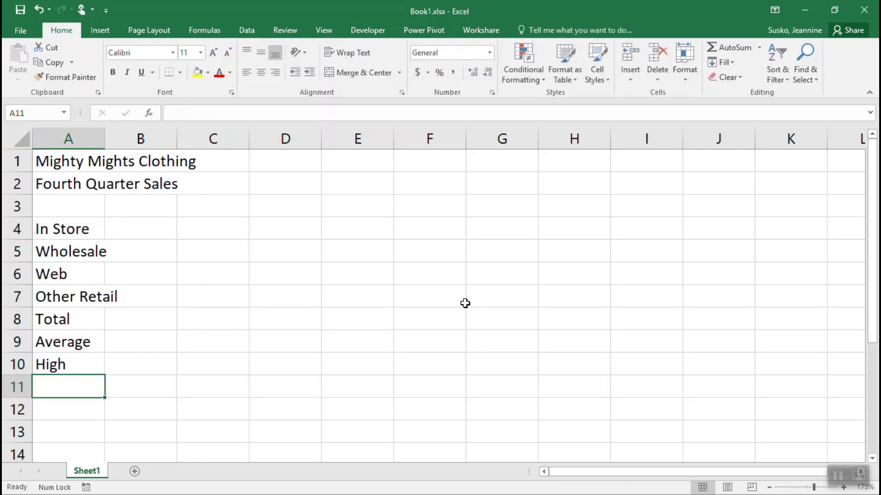
{"action": "type", "text": "Low"}
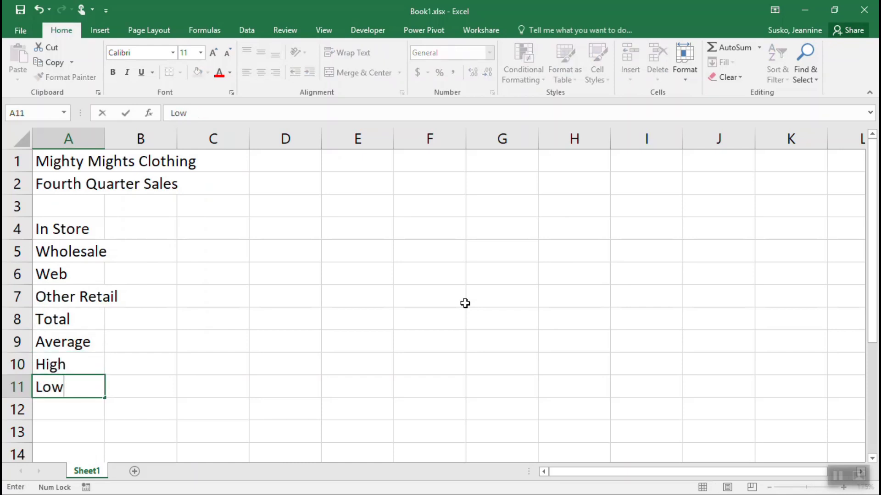
{"action": "key", "text": "Return"}
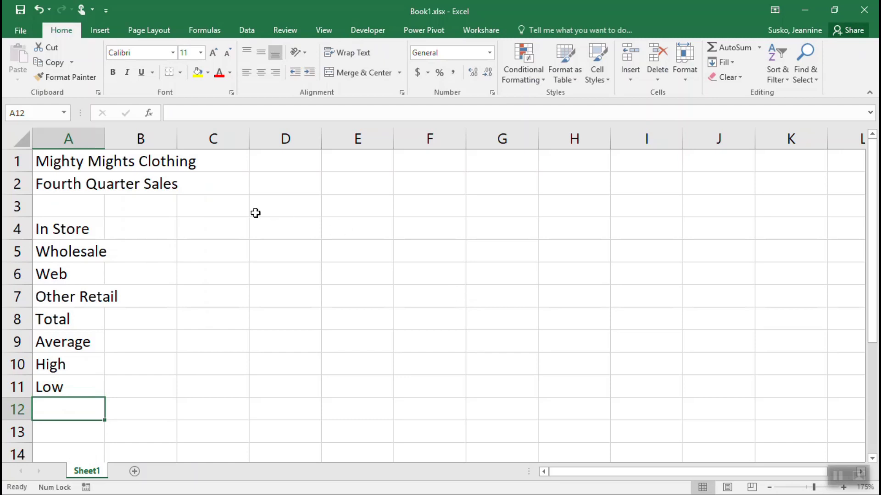
Enter the column heading "Holbrook" in cell B3.
{"action": "left_click", "coordinate": [152, 205]}
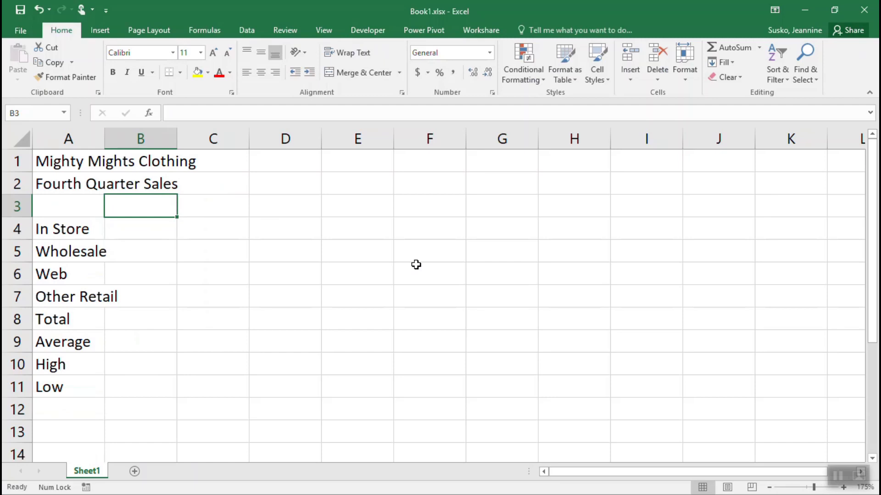
{"action": "type", "text": "Holb"}
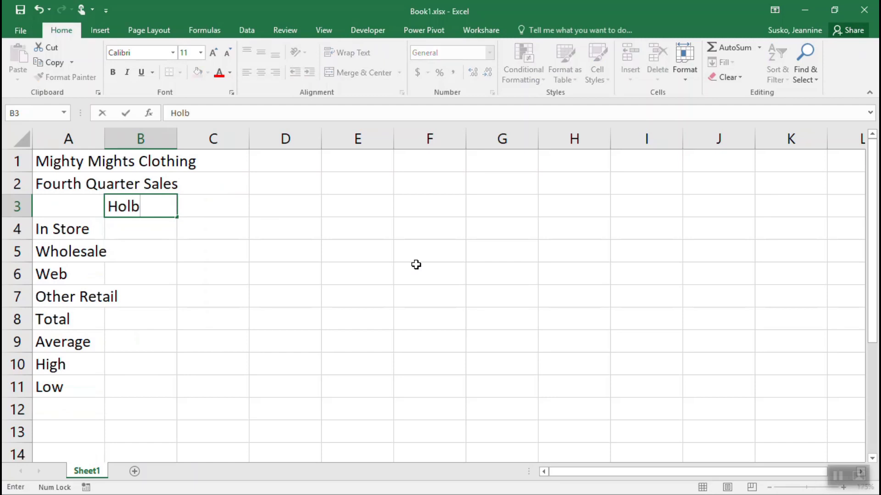
{"action": "type", "text": "rook"}
{"action": "key", "text": "Return"}
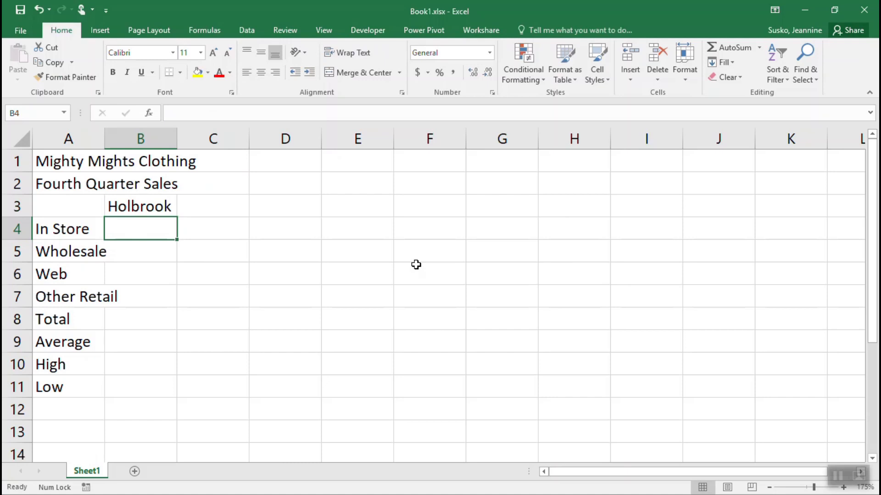
Enter Holbrook's In Store sales of 53454.30 in B4 and Wholesale sales of 92023.75 in B5.
{"action": "type", "text": "53"}
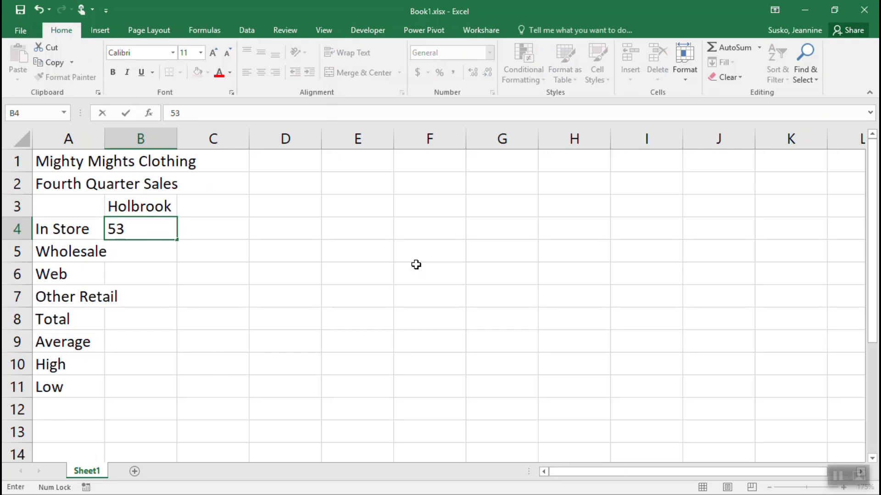
{"action": "type", "text": "454.30"}
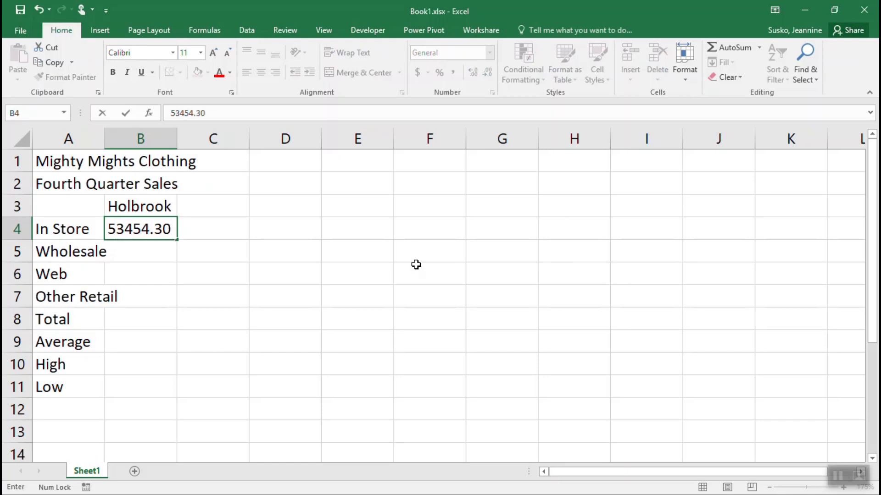
{"action": "key", "text": "Return"}
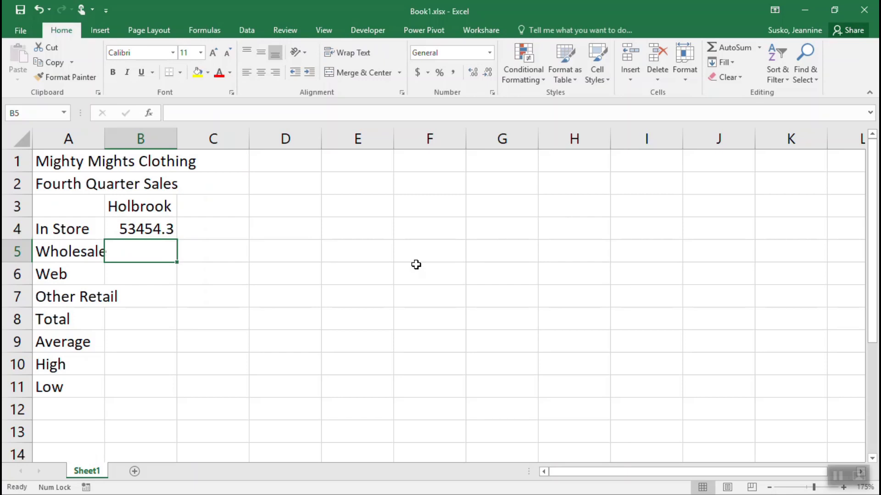
{"action": "type", "text": "92"}
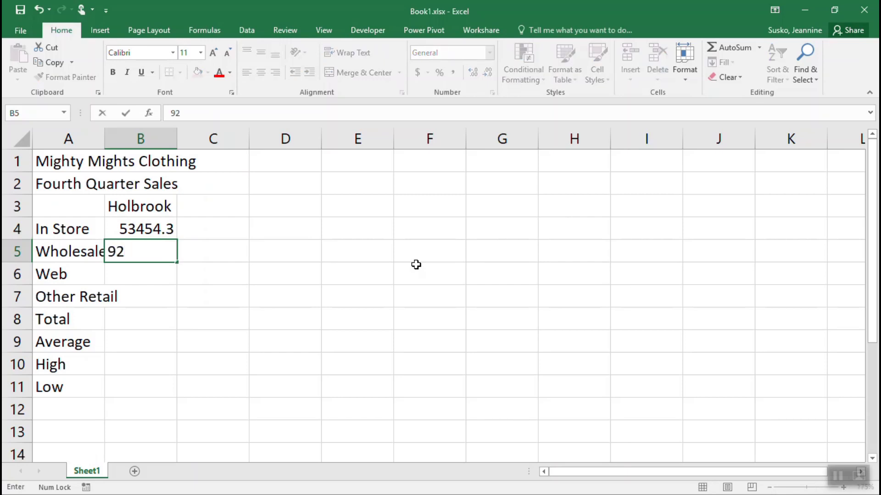
{"action": "type", "text": "023.75"}
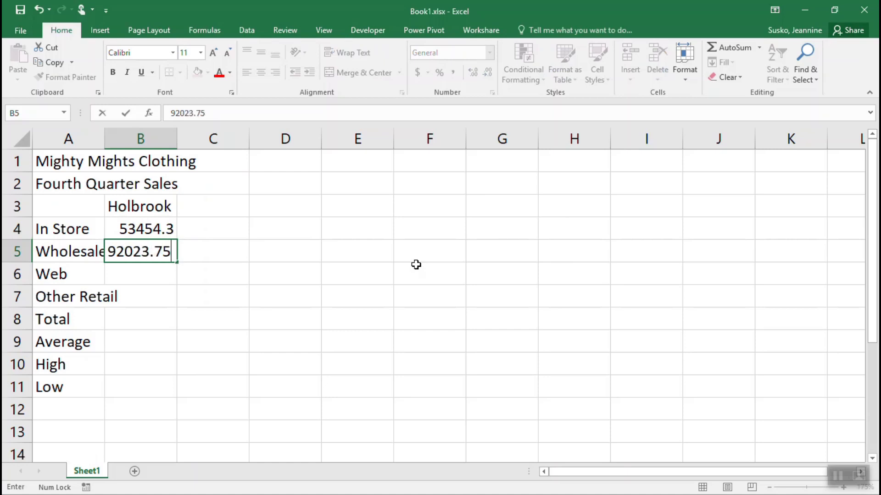
{"action": "key", "text": "Return"}
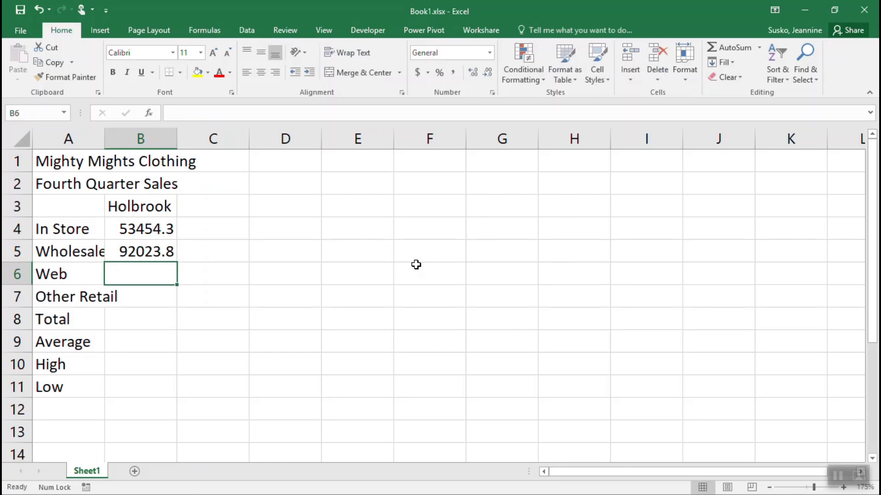
Enter Holbrook's Web sales of 35482.56 in B6 and Other Retail sales of 78526.12 in B7.
{"action": "type", "text": "353"}
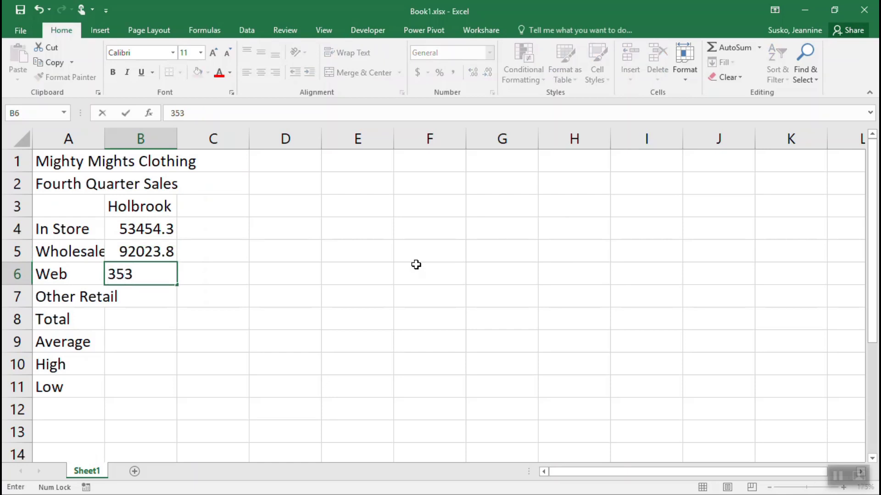
{"action": "key", "text": "BackSpace"}
{"action": "type", "text": "482.56"}
{"action": "key", "text": "Return"}
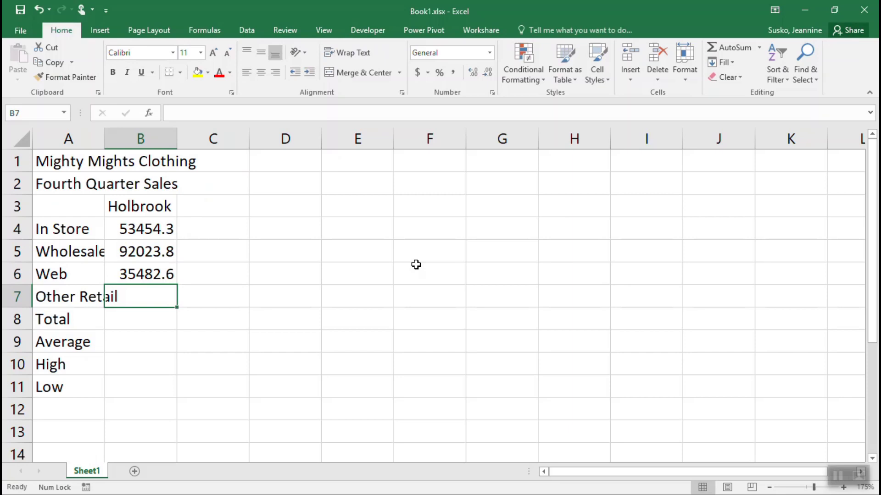
{"action": "type", "text": "78"}
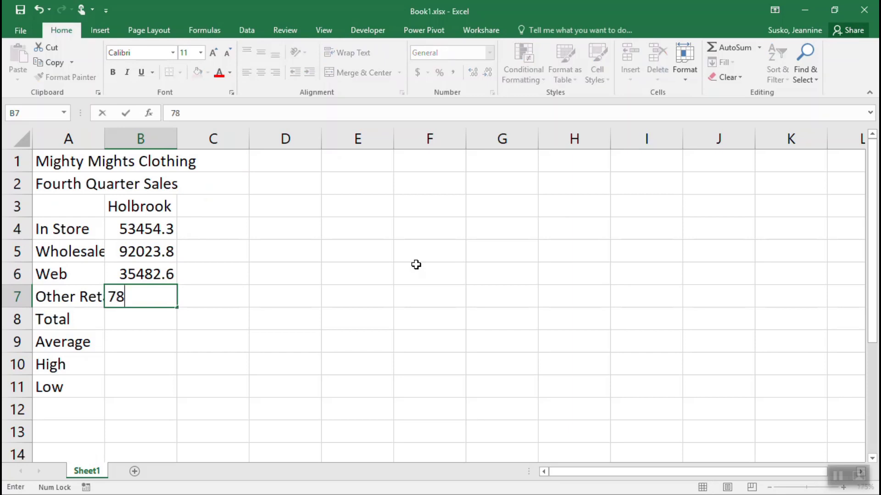
{"action": "type", "text": "526.12"}
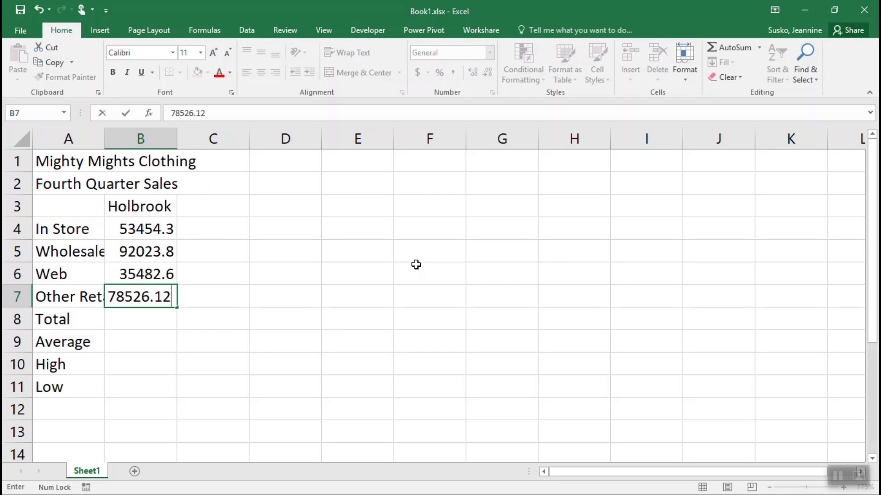
{"action": "key", "text": "Return"}
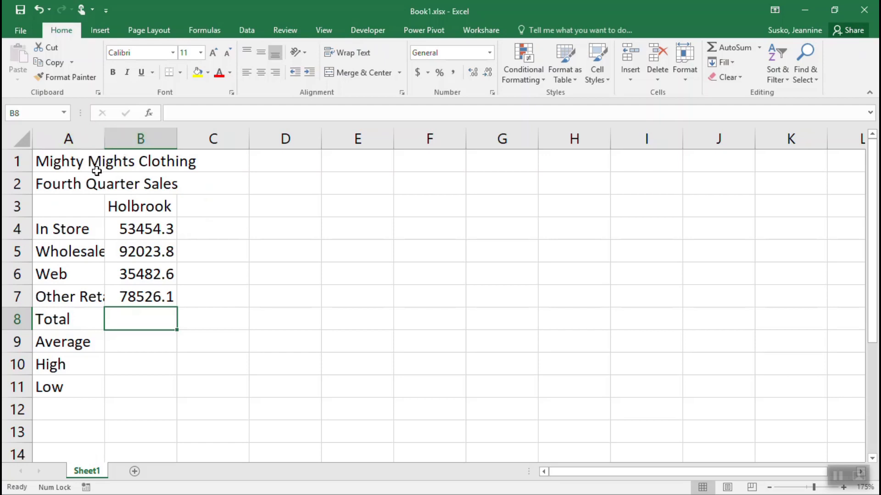
AutoFit the width of column A and enter the column heading "Holtsville" in cell C3.
{"action": "double_click", "coordinate": [105, 136]}
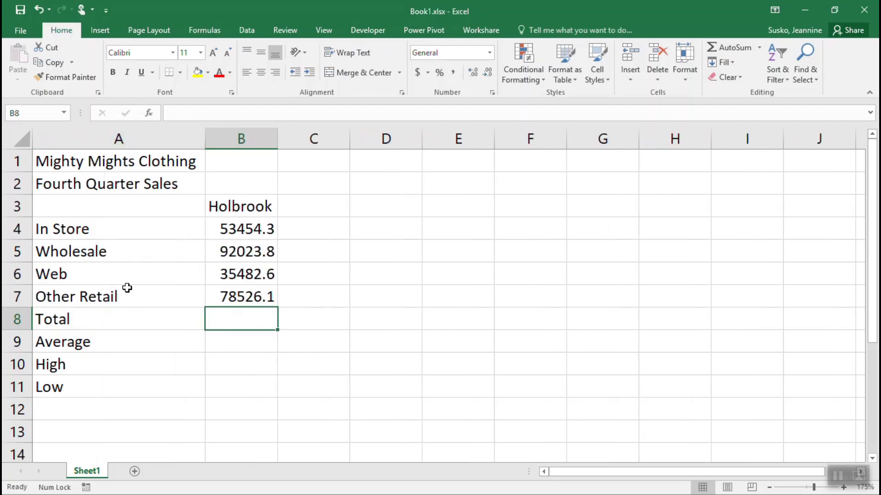
{"action": "left_click", "coordinate": [315, 208]}
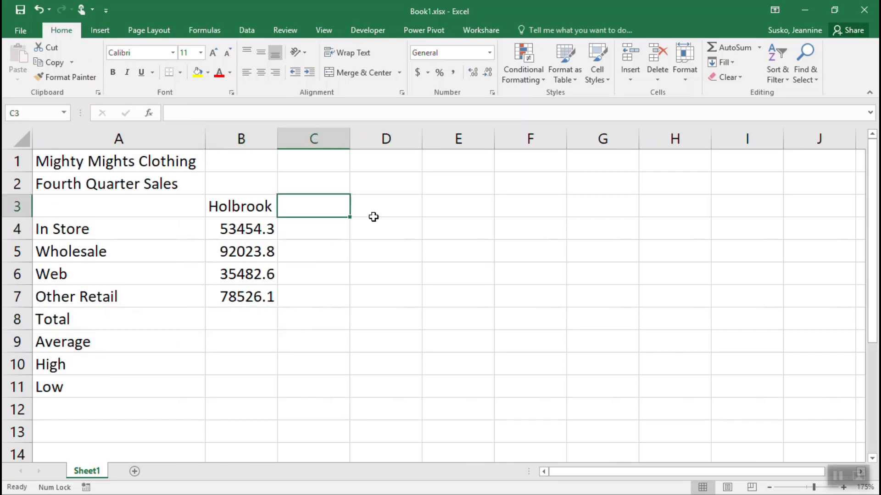
{"action": "type", "text": "Hol"}
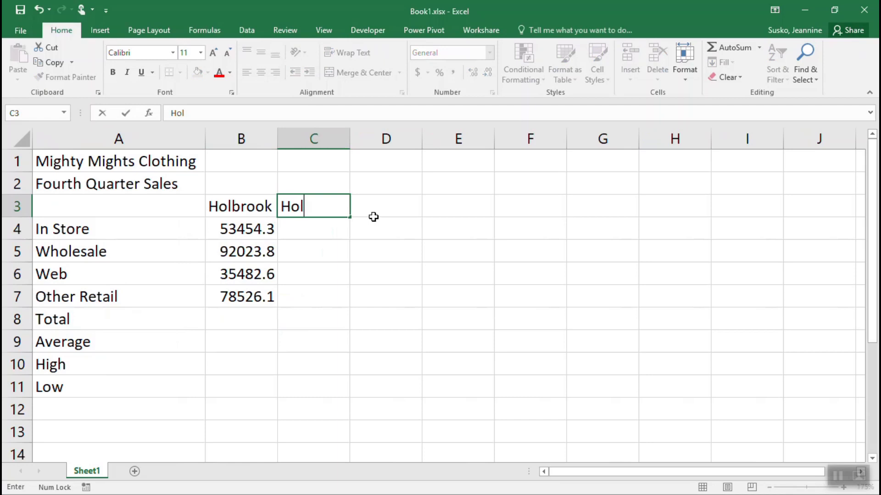
{"action": "type", "text": "tsville"}
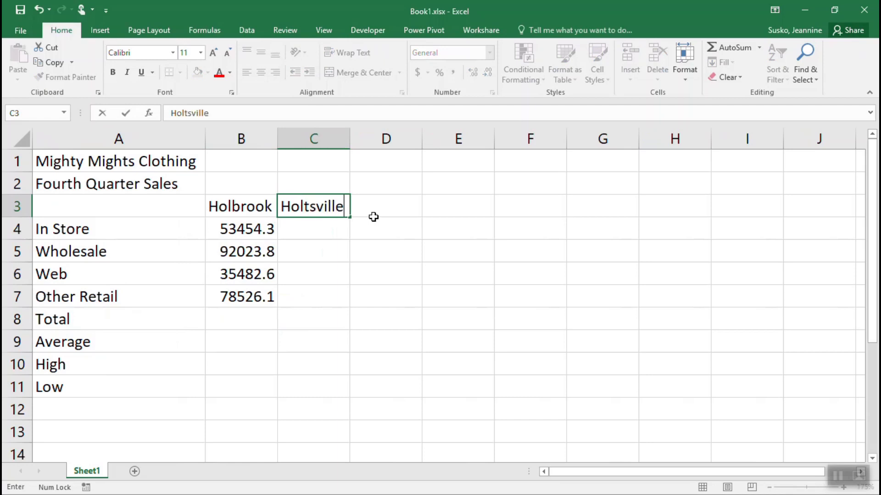
{"action": "key", "text": "Return"}
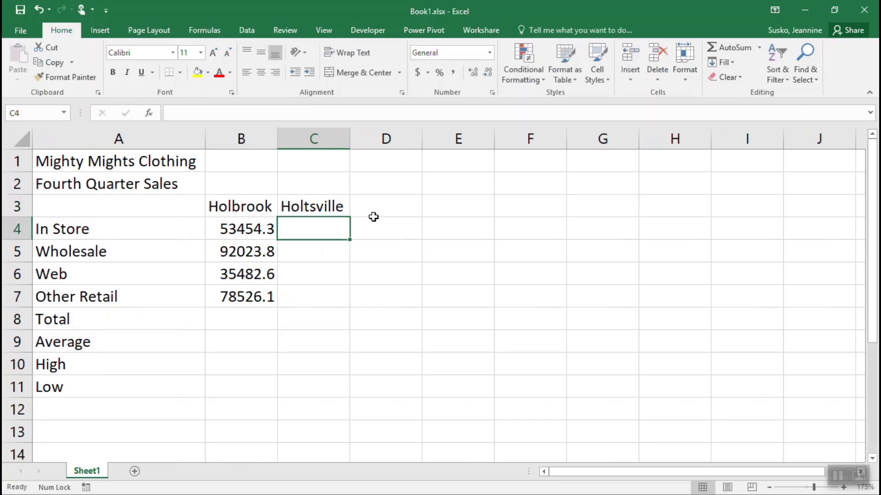
Enter Holtsville's In Store sales of 47917.35 in C4 and Wholesale sales of 70392.10 in C5.
{"action": "type", "text": "47"}
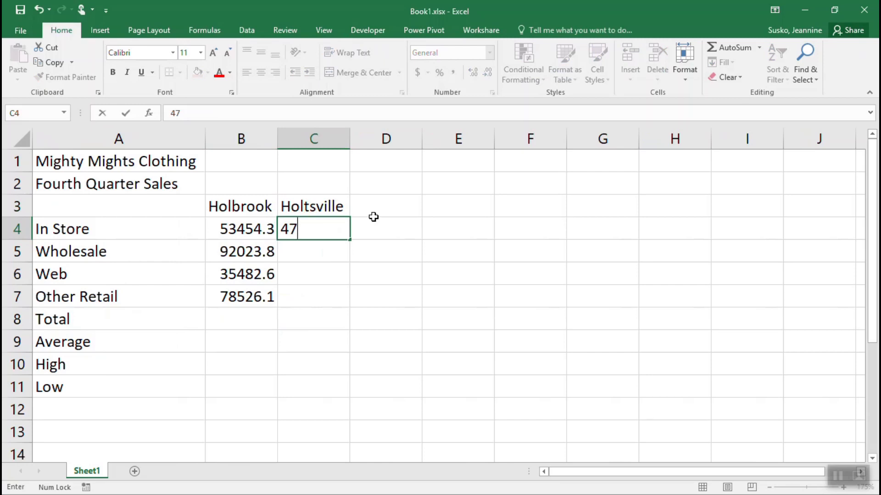
{"action": "type", "text": "917.35"}
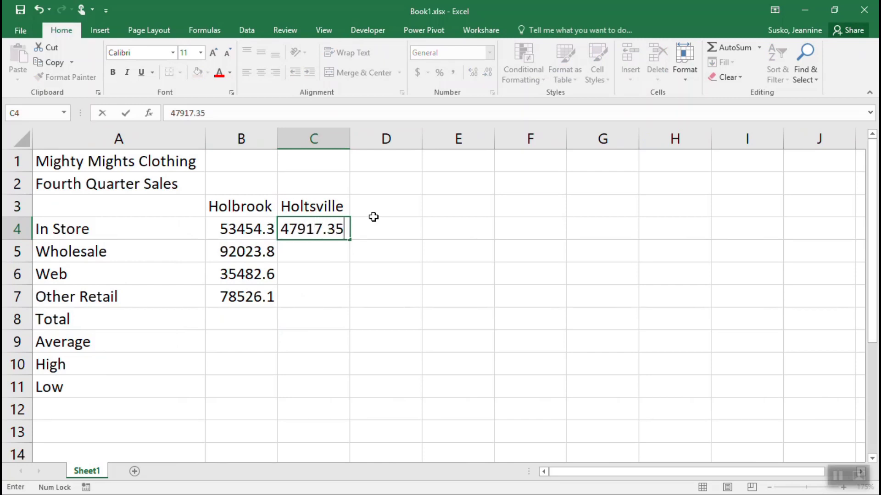
{"action": "key", "text": "Return"}
{"action": "type", "text": "70"}
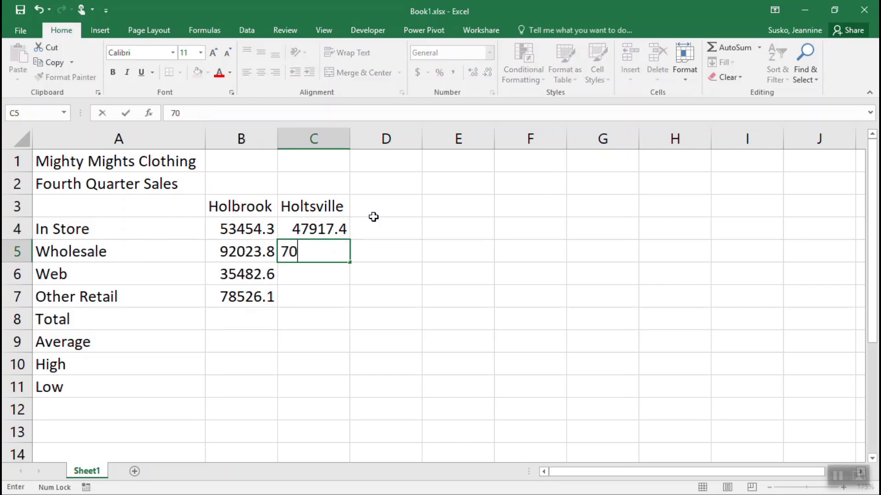
{"action": "type", "text": "392."}
{"action": "type", "text": "10"}
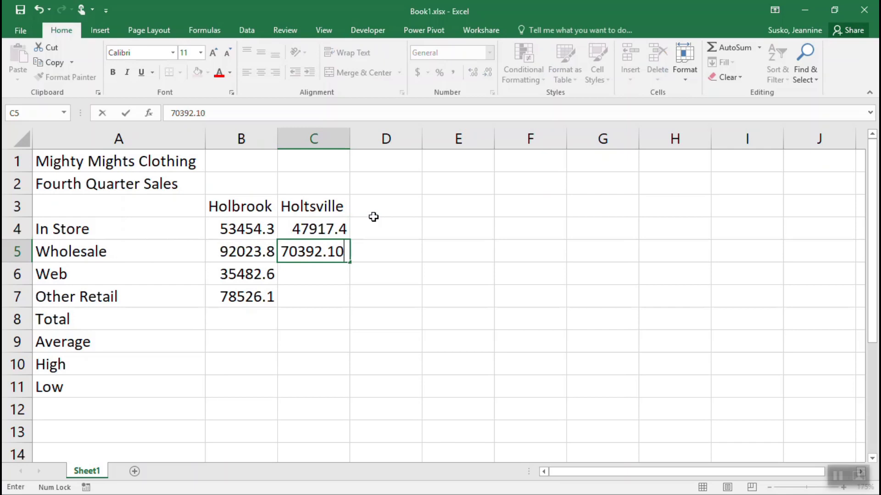
{"action": "key", "text": "Return"}
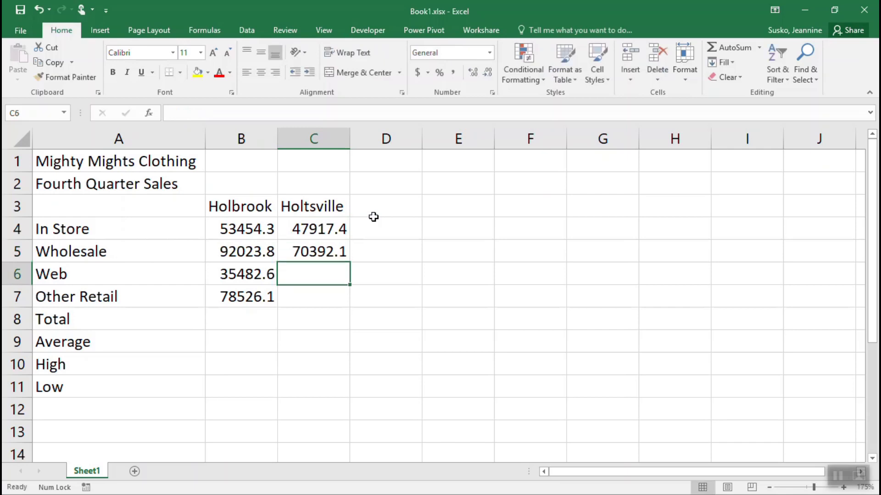
Enter Holtsville's Web sales of 30976.25 in C6 and Other Retail sales of 67626.60 in C7.
{"action": "type", "text": "30"}
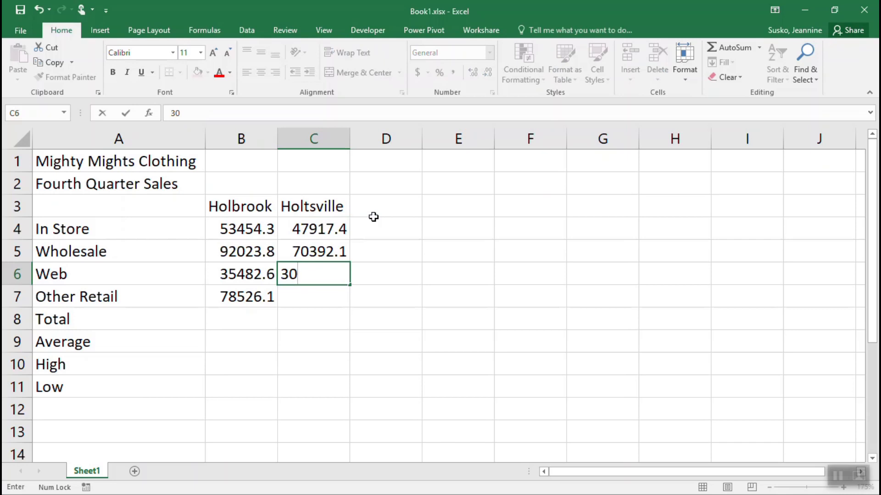
{"action": "type", "text": "976.25"}
{"action": "key", "text": "ctrl+Return"}
{"action": "key", "text": "Down"}
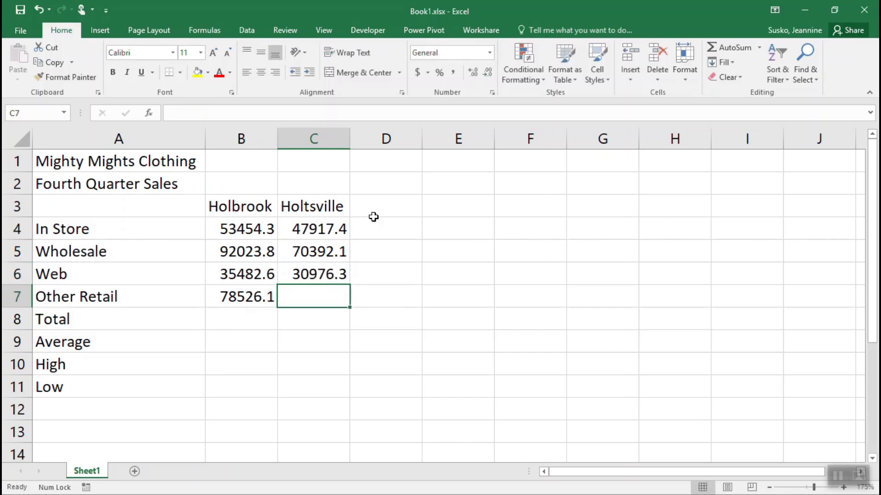
{"action": "type", "text": "67"}
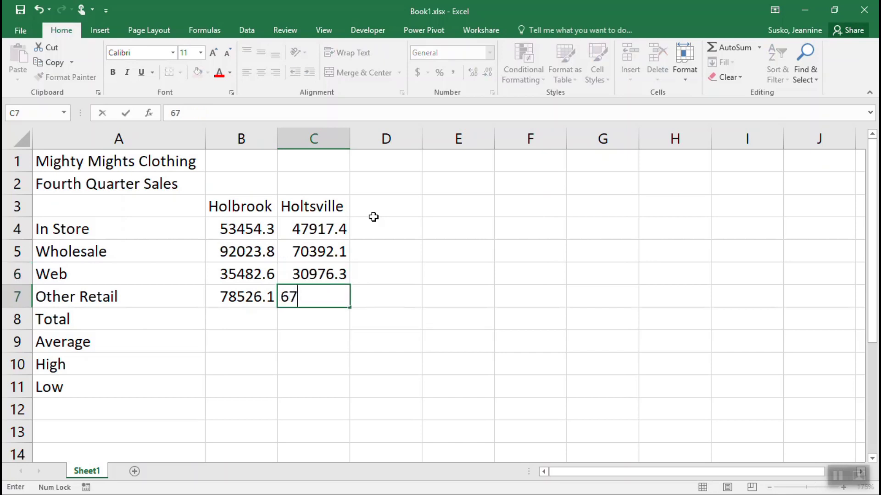
{"action": "type", "text": "626.60"}
{"action": "key", "text": "Return"}
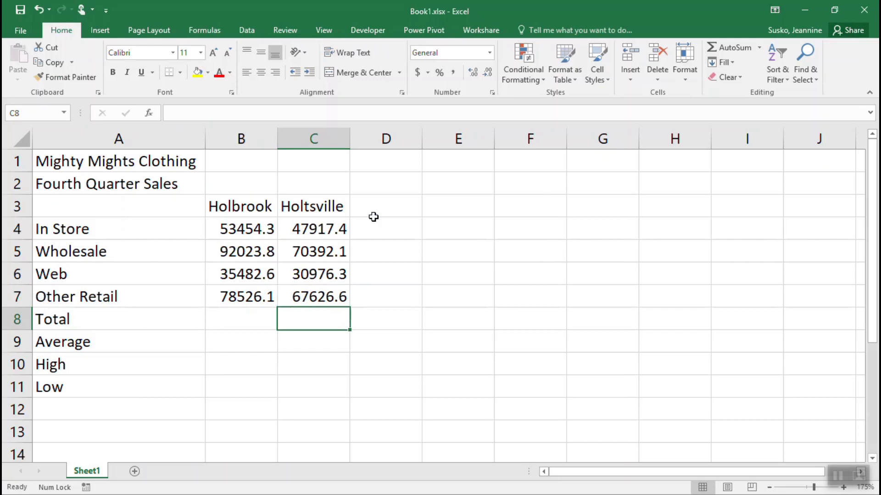
Copy the prepared Lake Grove, Ronkonkoma and Total columns and paste them into the worksheet starting at cell D3.
{"action": "key", "text": "ctrl+c"}
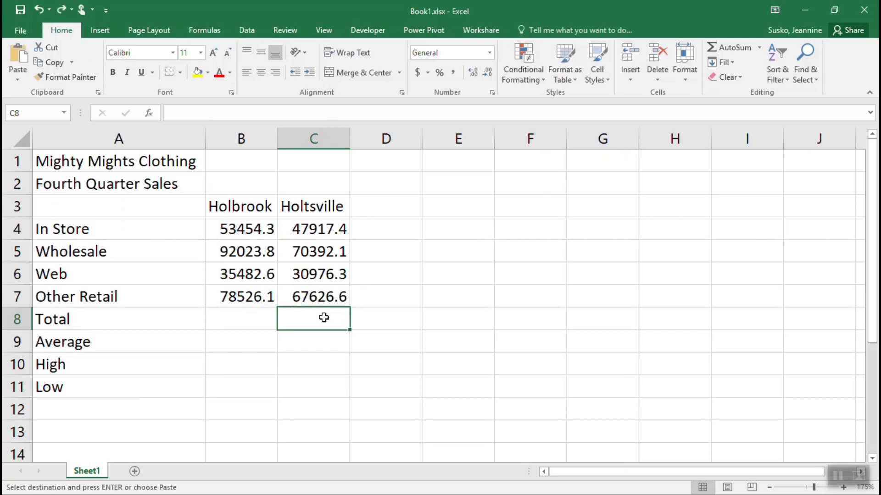
{"action": "left_click", "coordinate": [389, 203]}
{"action": "key", "text": "ctrl+v"}
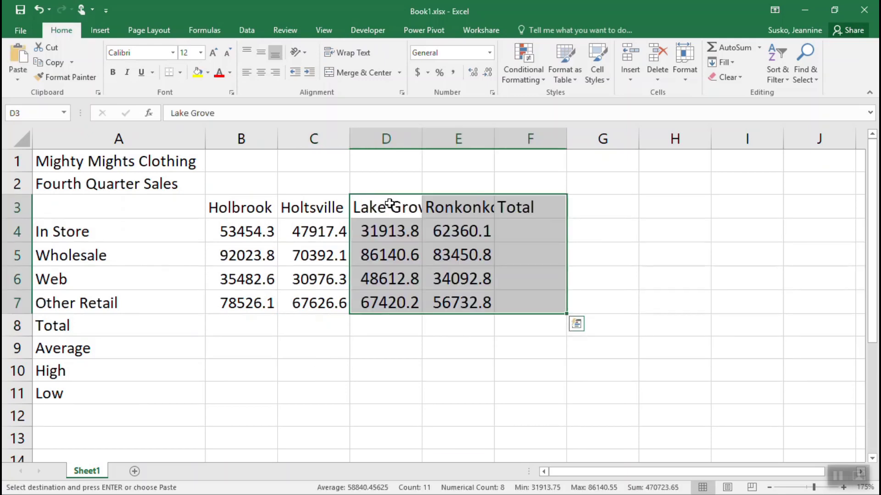
{"action": "left_click", "coordinate": [399, 380]}
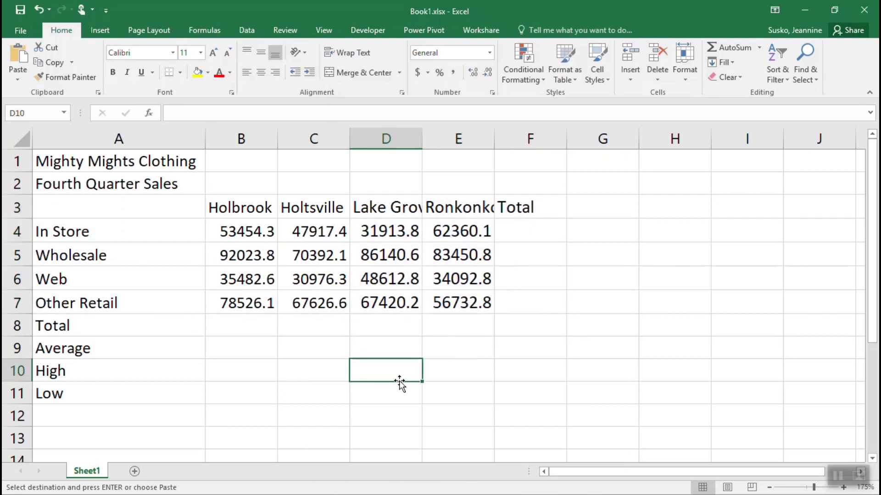
AutoFit the widths of columns D and E to their Lake Grove and Ronkonkoma contents.
{"action": "double_click", "coordinate": [422, 137]}
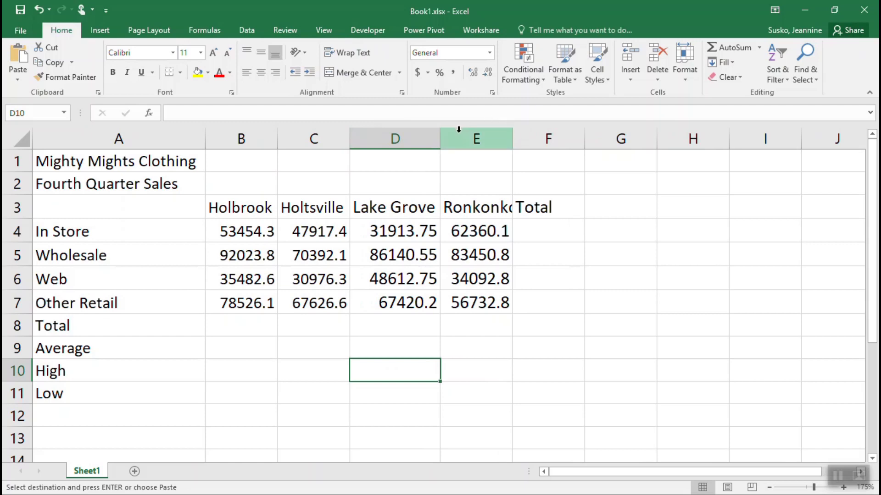
{"action": "double_click", "coordinate": [512, 137]}
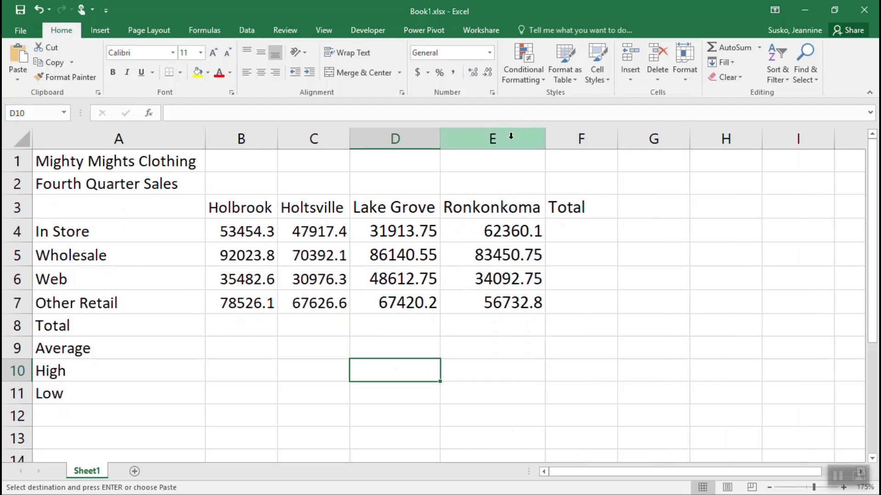
{"action": "left_click", "coordinate": [564, 207]}
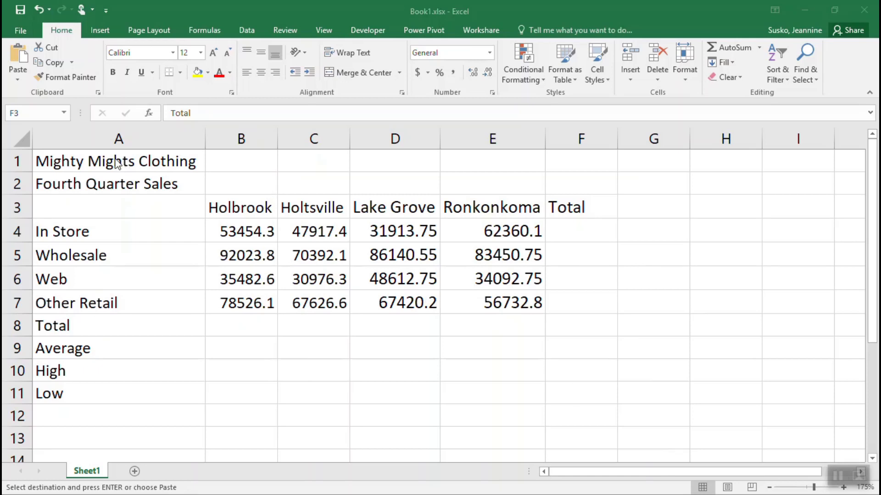
Merge and center the title Mighty Mights Clothing across cells A1 to F1.
{"action": "left_click_drag", "start_coordinate": [98, 163], "coordinate": [575, 159]}
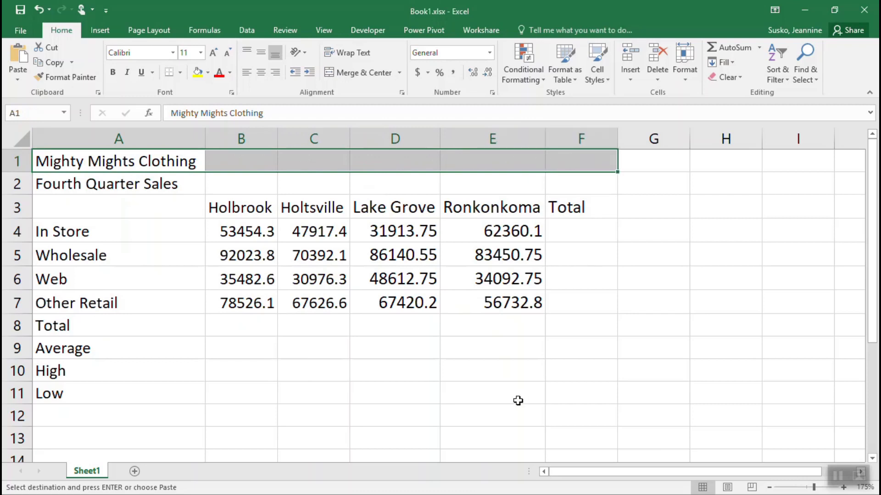
{"action": "left_click", "coordinate": [365, 74]}
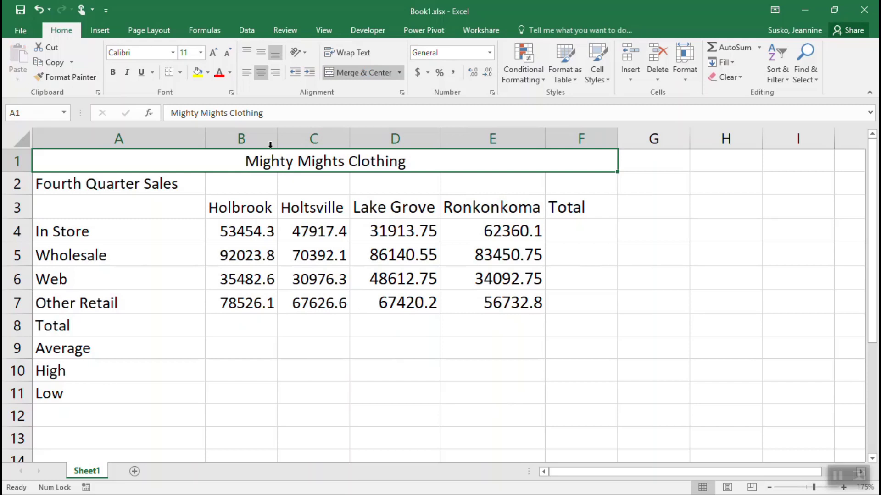
Format the title in row 1 as Arial, size 18, bold.
{"action": "left_click", "coordinate": [173, 53]}
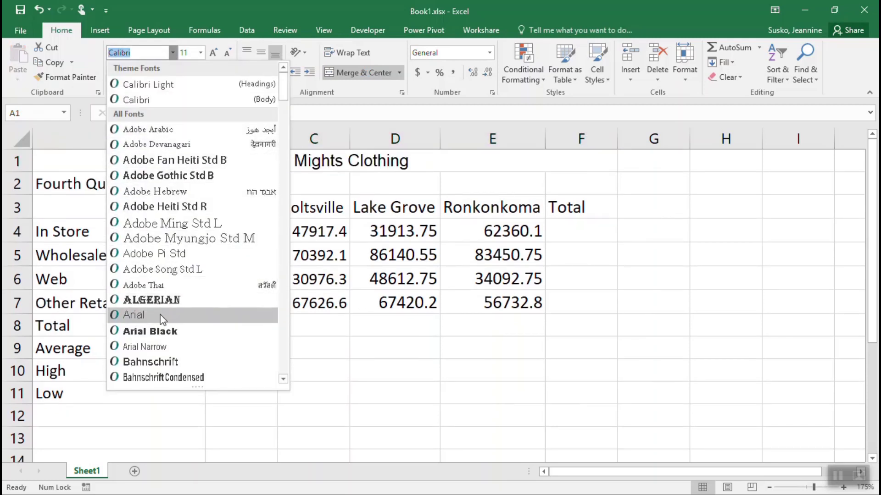
{"action": "left_click", "coordinate": [161, 316]}
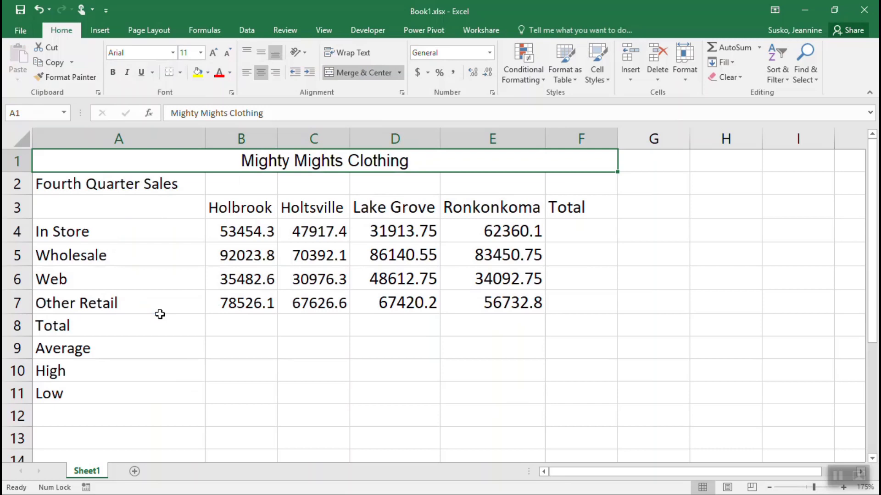
{"action": "left_click", "coordinate": [202, 53]}
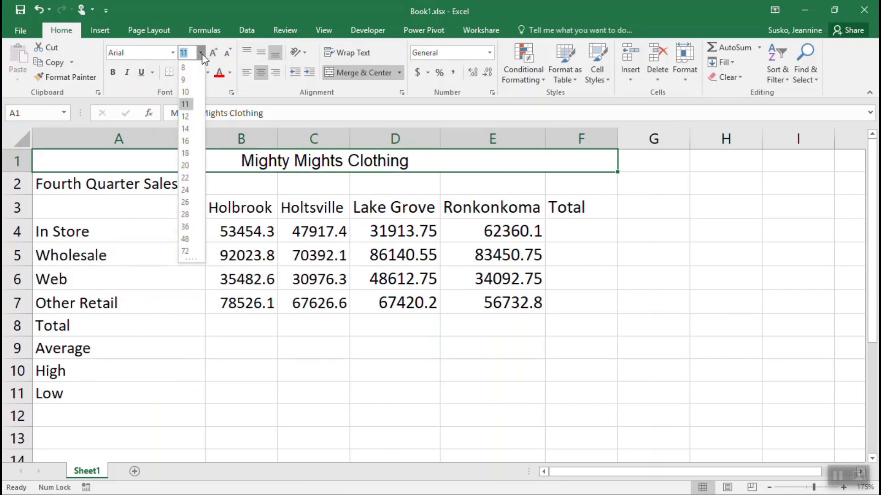
{"action": "left_click", "coordinate": [186, 154]}
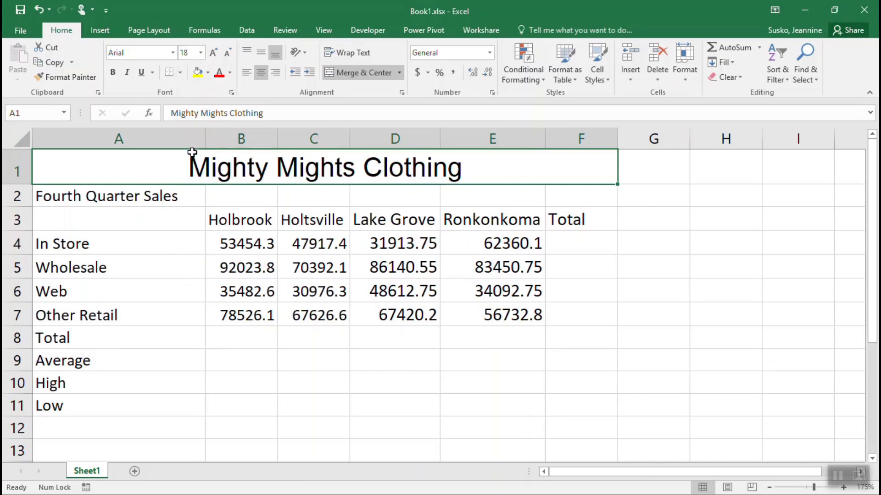
{"action": "left_click", "coordinate": [110, 76]}
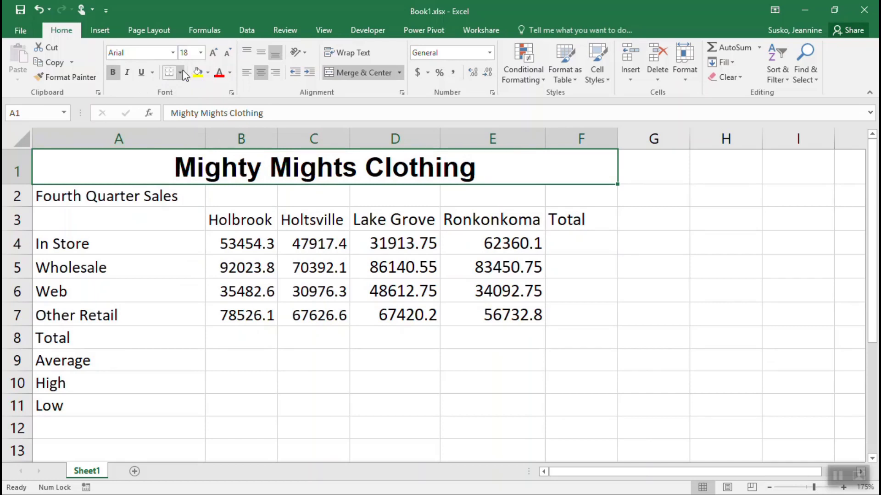
Fill the merged title cell in row 1 with the lightest blue theme color.
{"action": "left_click", "coordinate": [208, 74]}
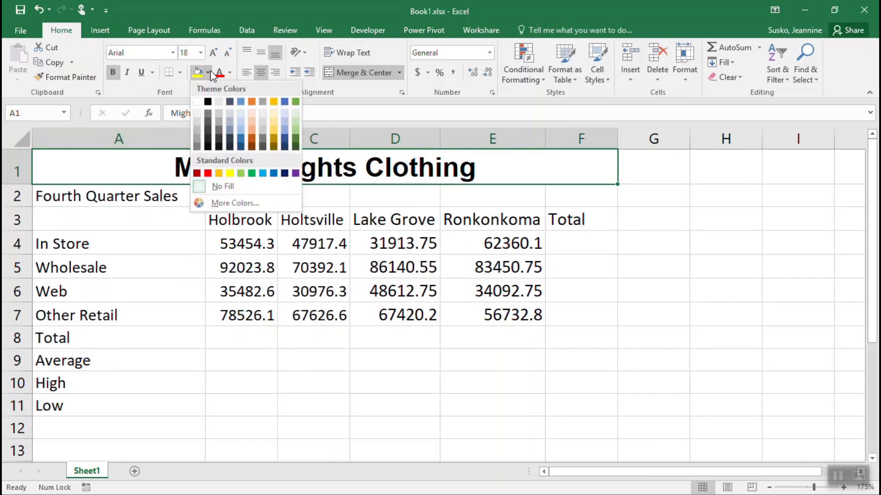
{"action": "left_click", "coordinate": [241, 115]}
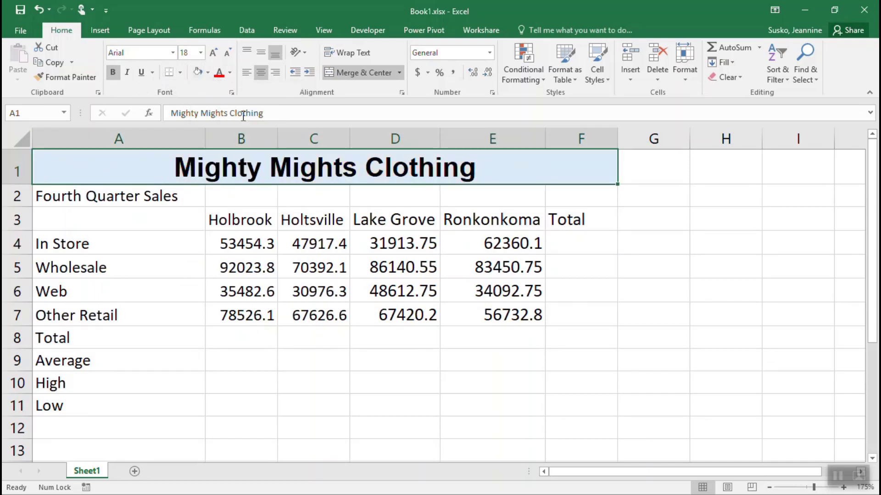
Set the row 1 title's font color to the darkest shade of the same theme blue as its fill.
{"action": "left_click", "coordinate": [229, 74]}
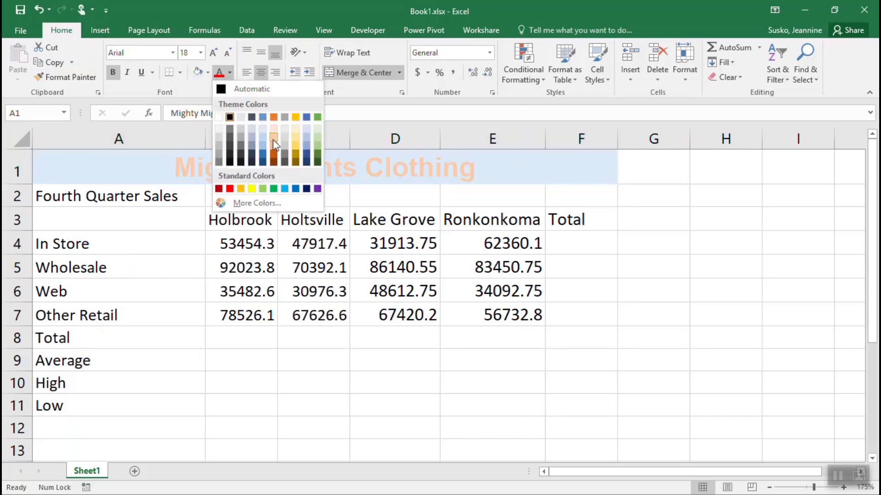
{"action": "left_click", "coordinate": [263, 163]}
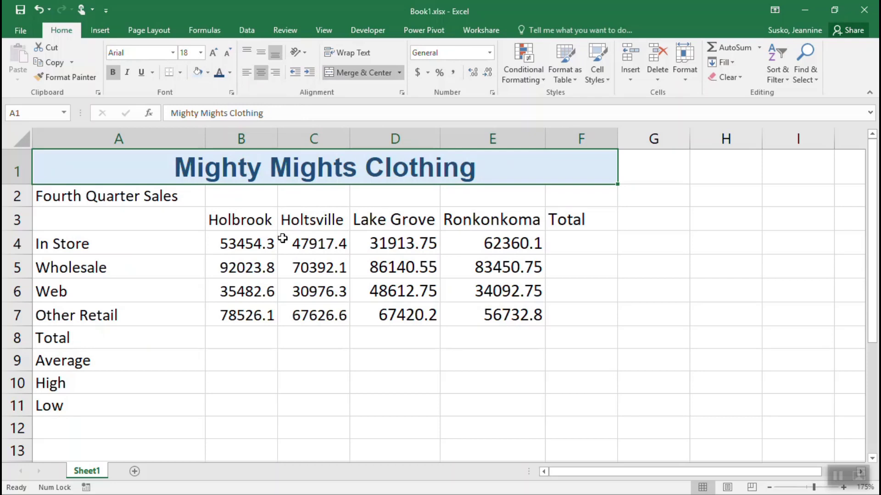
Copy the row 1 title's formatting to Fourth Quarter Sales in row 2 and set that subtitle's font size to 14.
{"action": "left_click", "coordinate": [81, 82]}
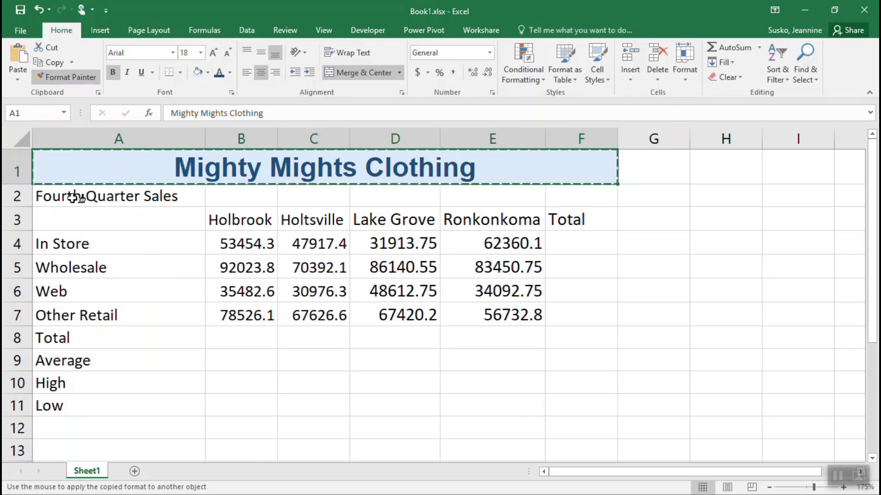
{"action": "left_click", "coordinate": [74, 198]}
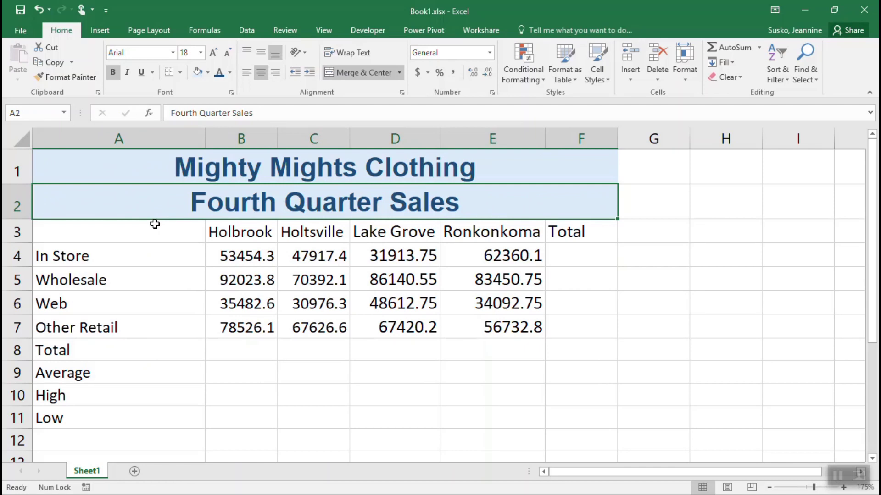
{"action": "left_click", "coordinate": [201, 53]}
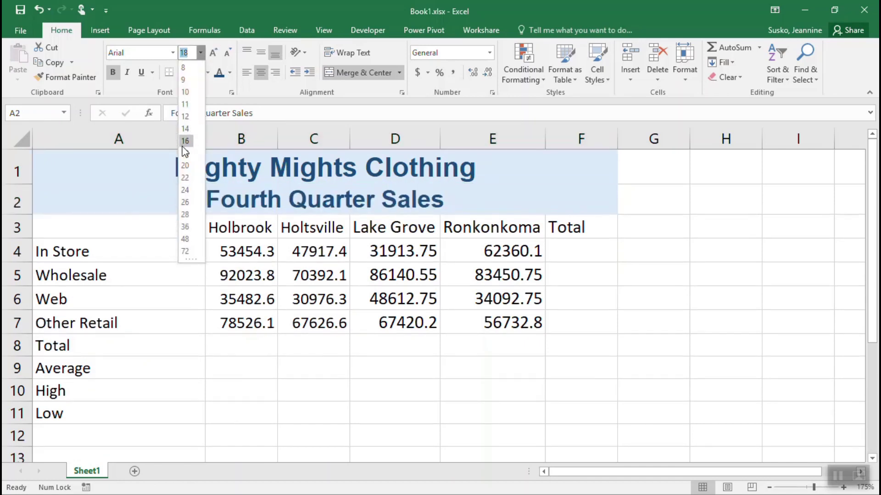
{"action": "left_click", "coordinate": [186, 129]}
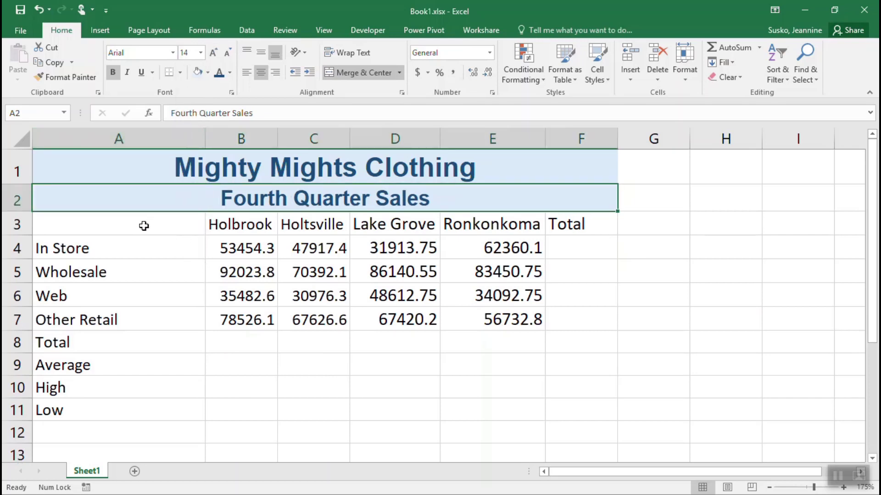
Right-align the column headings in A3:F3 and make them bold and italic.
{"action": "left_click_drag", "start_coordinate": [122, 223], "coordinate": [567, 222]}
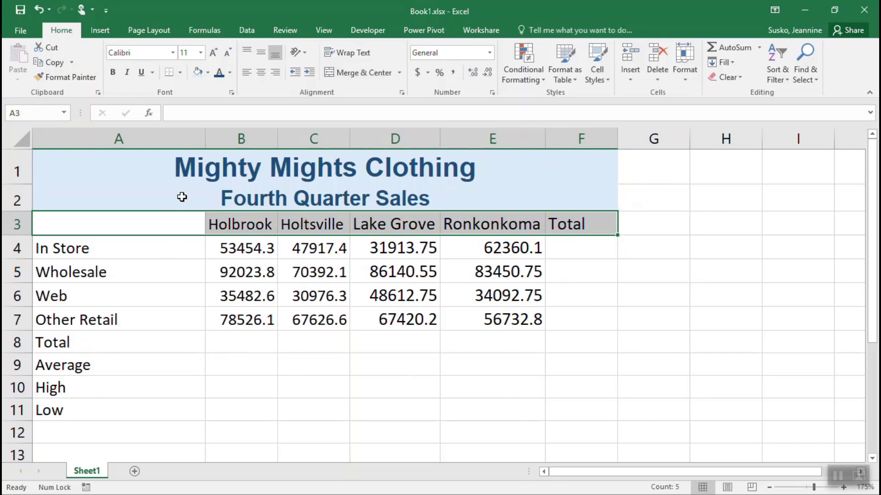
{"action": "left_click", "coordinate": [276, 76]}
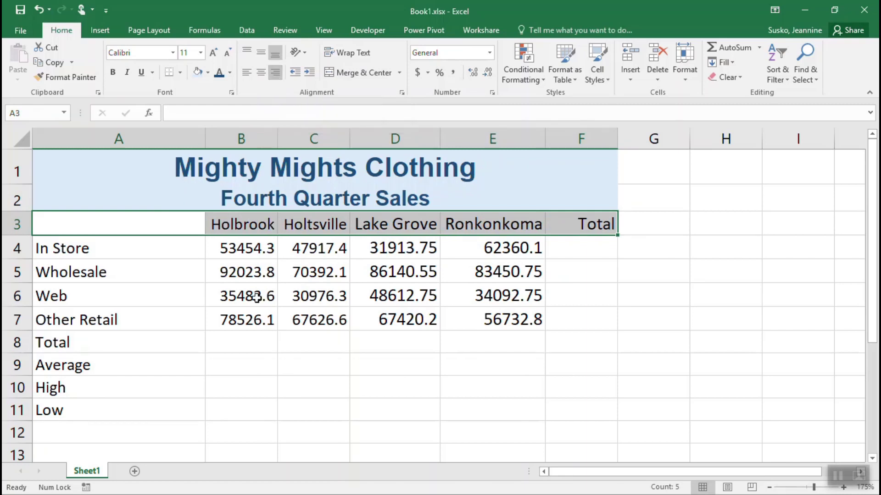
{"action": "left_click", "coordinate": [113, 74]}
{"action": "left_click", "coordinate": [126, 72]}
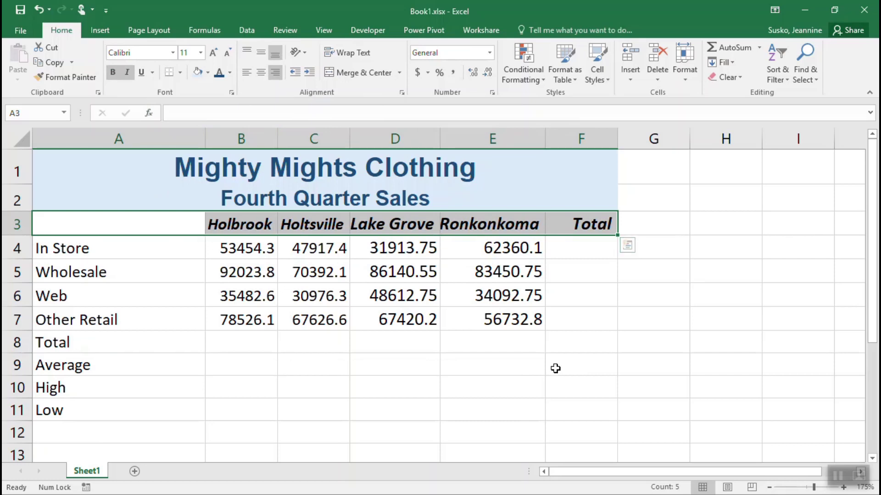
Add a bottom border under the heading row A3:F3.
{"action": "left_click", "coordinate": [180, 74]}
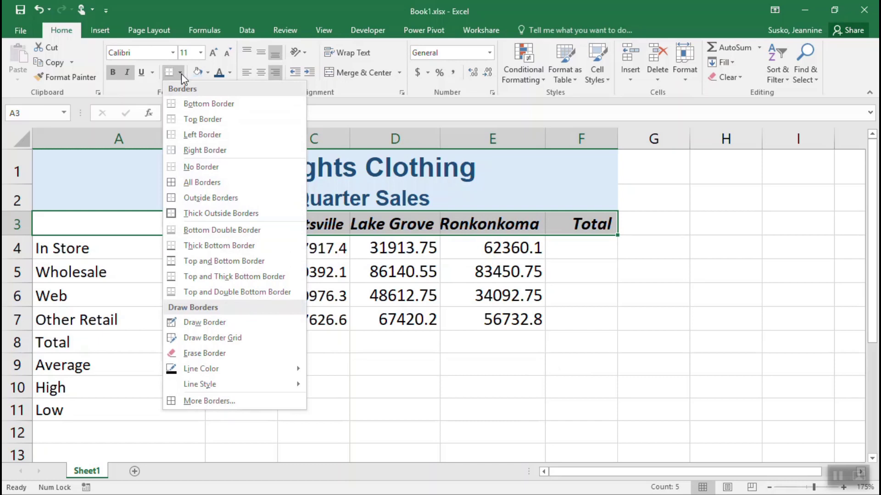
{"action": "left_click", "coordinate": [262, 106]}
{"action": "left_click", "coordinate": [426, 344]}
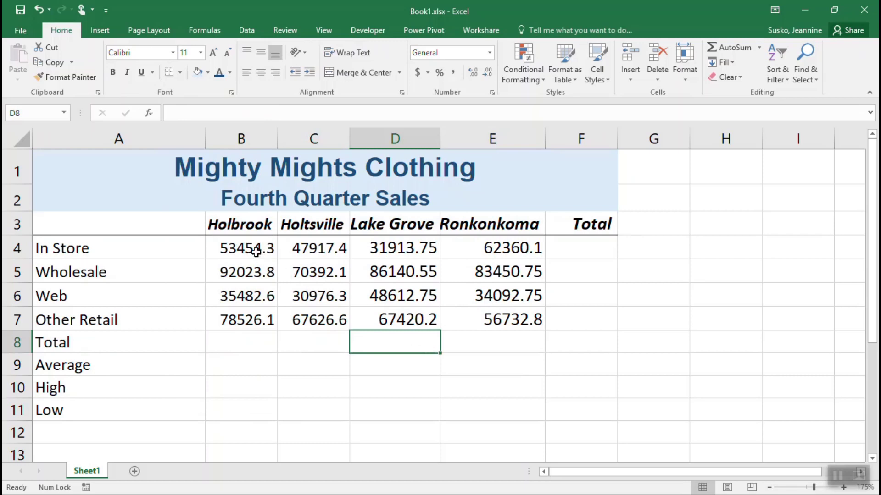
Apply the Accounting number format with dollar signs to the In Store figures in B4:E4.
{"action": "left_click_drag", "start_coordinate": [253, 250], "coordinate": [484, 251]}
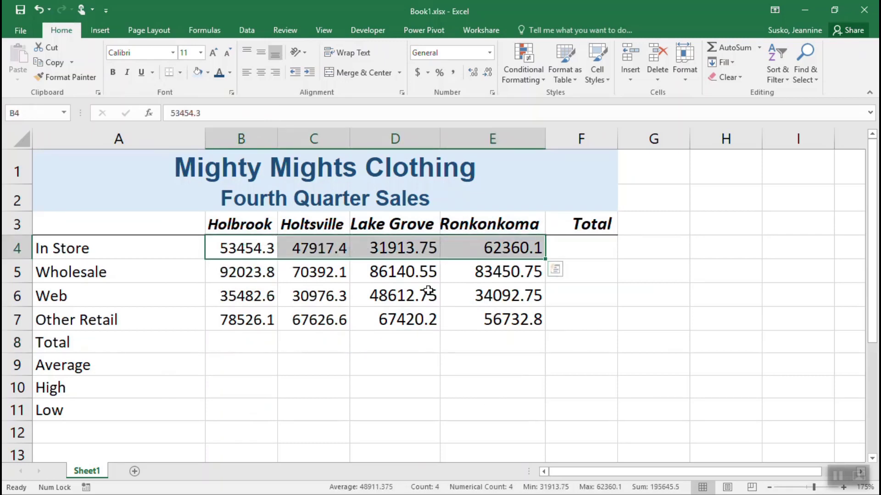
{"action": "left_click", "coordinate": [417, 73]}
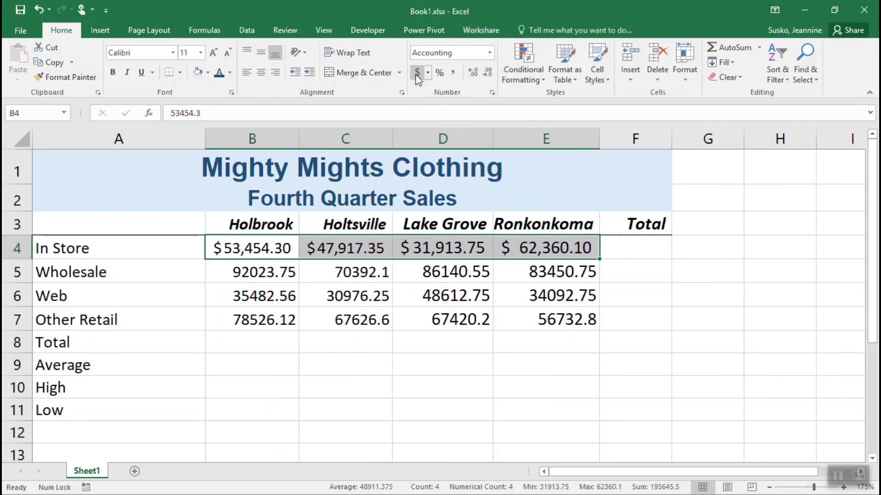
{"action": "left_click", "coordinate": [429, 410]}
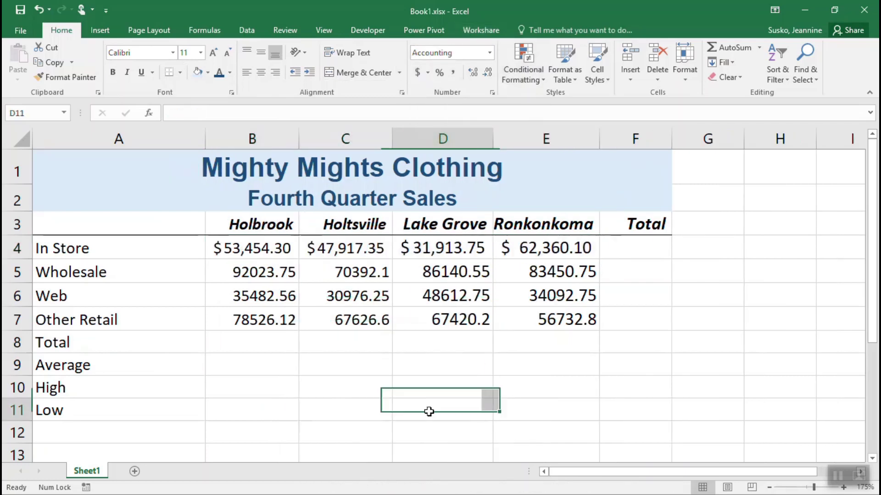
Apply the Comma Style to the Wholesale, Web and Other Retail figures in B5:E7.
{"action": "left_click", "coordinate": [275, 272]}
{"action": "left_click_drag", "start_coordinate": [346, 272], "coordinate": [518, 316]}
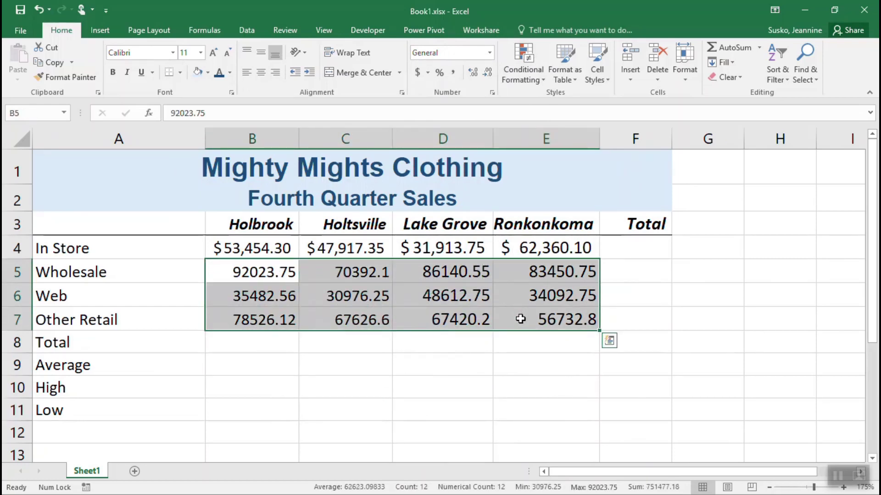
{"action": "left_click", "coordinate": [453, 73]}
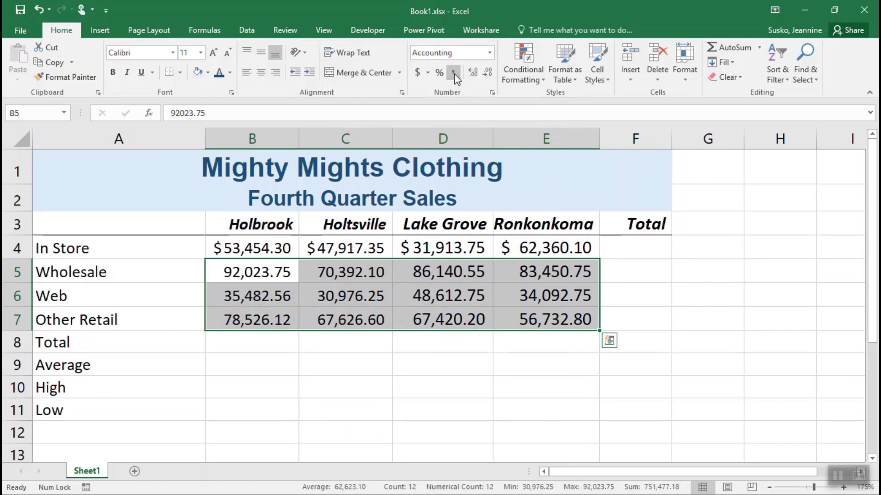
{"action": "left_click", "coordinate": [508, 402]}
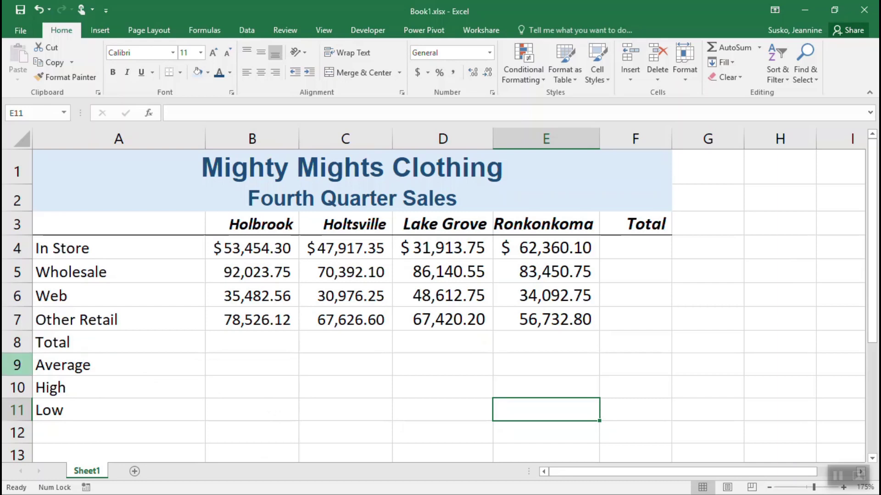
Insert a blank row above the Average row.
{"action": "right_click", "coordinate": [17, 366]}
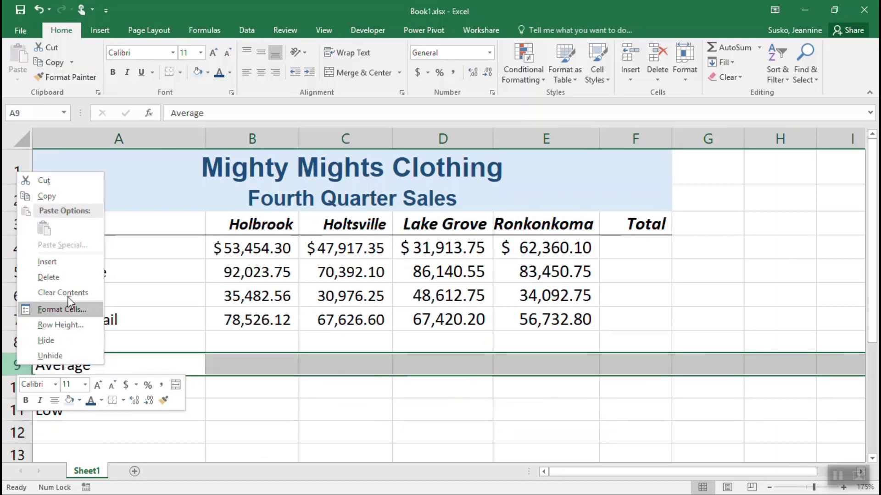
{"action": "left_click", "coordinate": [87, 262]}
{"action": "left_click", "coordinate": [168, 415]}
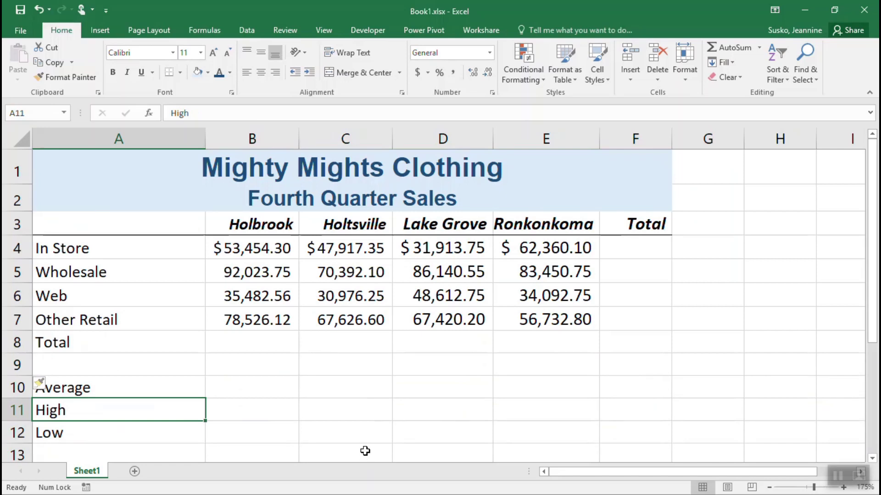
Fill the Total row A8:F8 and the Total column F3:F7 with the same light blue as the titles.
{"action": "left_click_drag", "start_coordinate": [77, 344], "coordinate": [619, 342]}
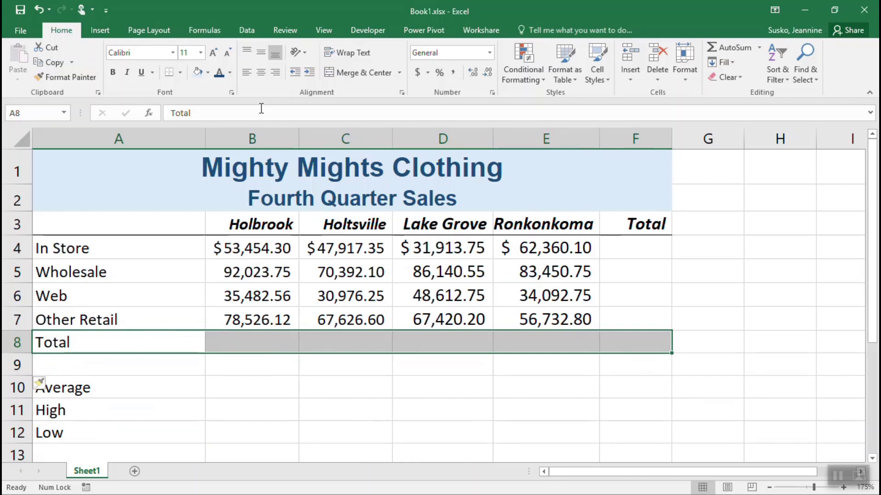
{"action": "left_click", "coordinate": [198, 73]}
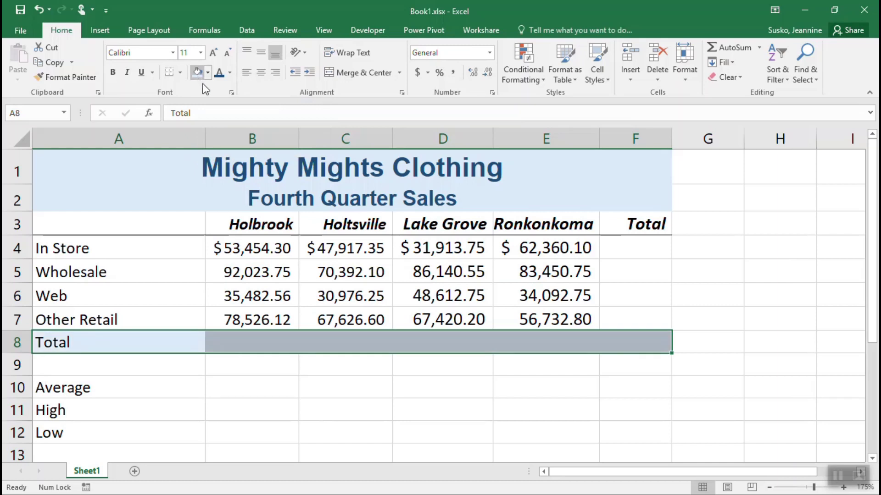
{"action": "left_click", "coordinate": [634, 222]}
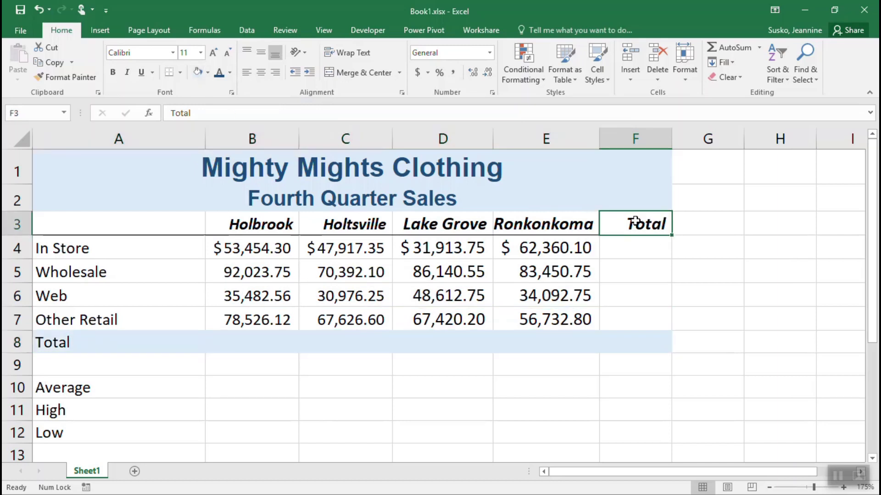
{"action": "left_click_drag", "start_coordinate": [635, 222], "coordinate": [634, 315]}
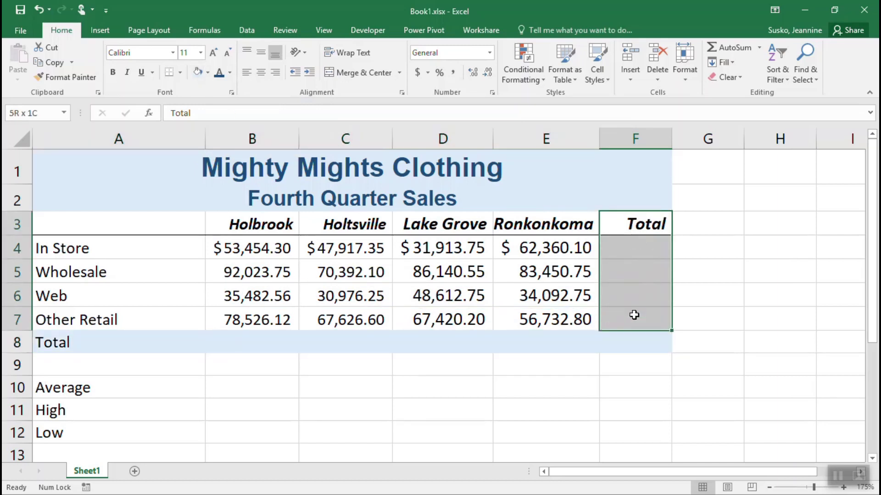
{"action": "left_click", "coordinate": [197, 73]}
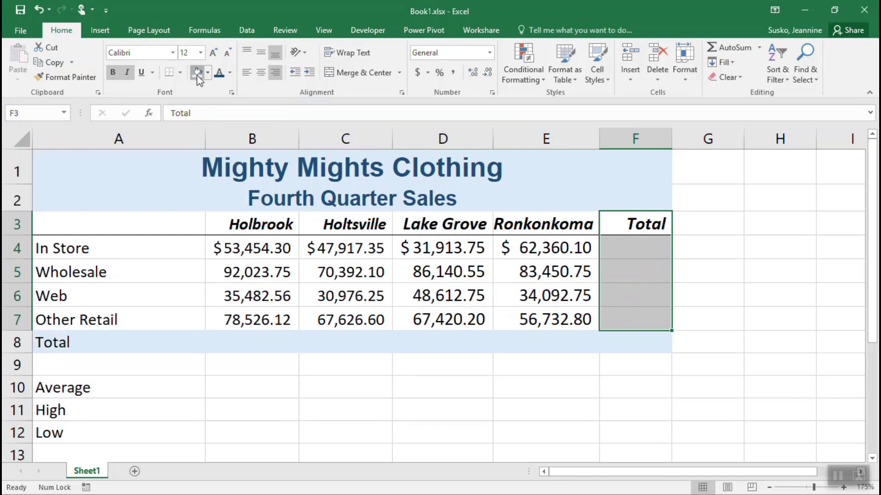
{"action": "left_click", "coordinate": [265, 382]}
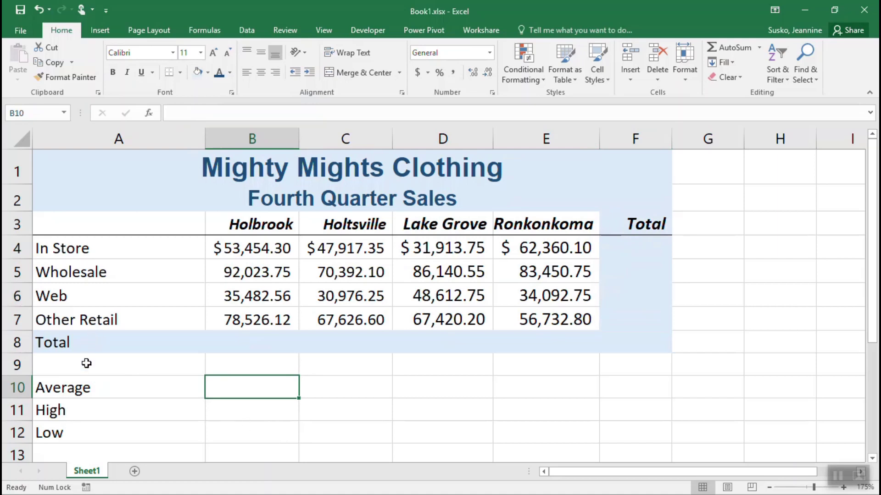
Italicize the row labels Total in A8 and Average, High and Low in A10:A12.
{"action": "left_click", "coordinate": [68, 340]}
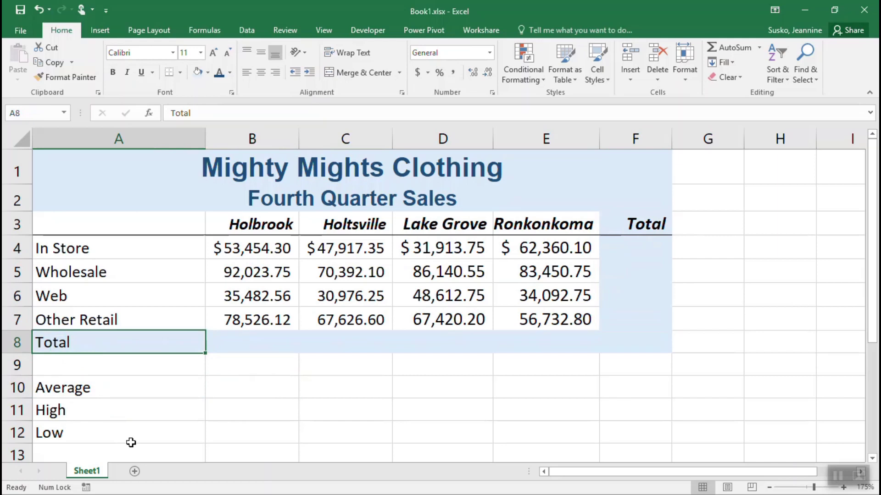
{"action": "left_click", "coordinate": [128, 72]}
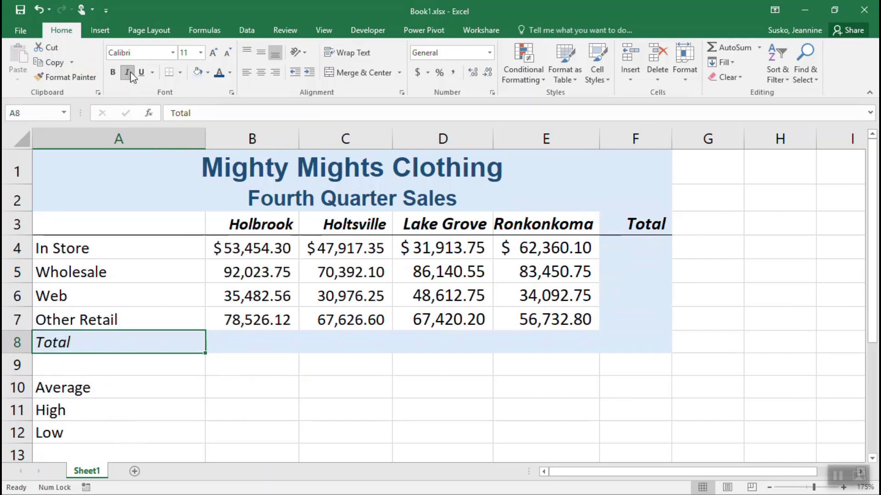
{"action": "left_click", "coordinate": [73, 389]}
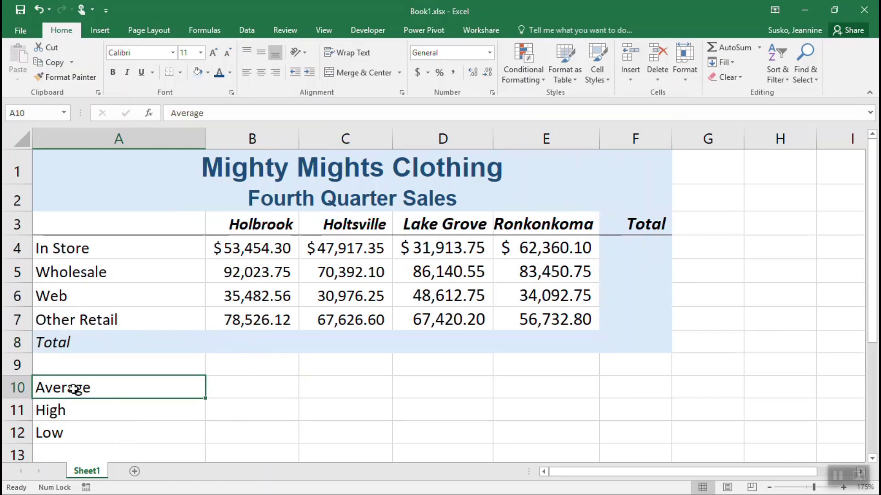
{"action": "left_click_drag", "start_coordinate": [74, 390], "coordinate": [89, 428]}
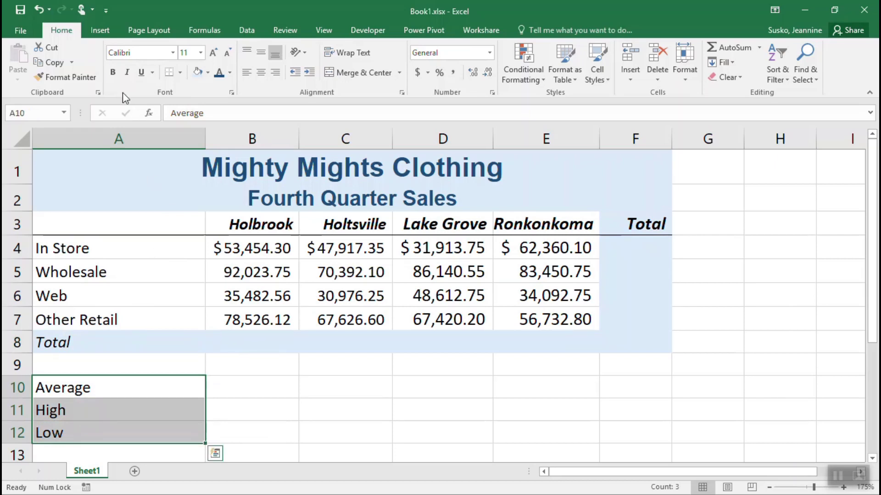
{"action": "left_click", "coordinate": [125, 72]}
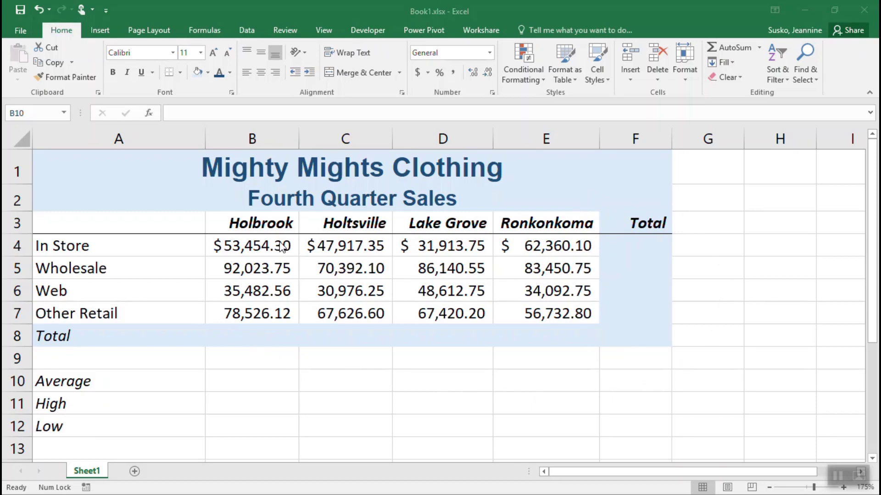
Total the rows and columns of range B4:F8 with AutoSum and AutoFit the widths of columns B to F.
{"action": "mouse_move", "coordinate": [248, 247]}
{"action": "left_mouse_down"}
{"action": "mouse_move", "coordinate": [338, 258]}
{"action": "mouse_move", "coordinate": [539, 310]}
{"action": "mouse_move", "coordinate": [544, 335]}
{"action": "mouse_move", "coordinate": [613, 332]}
{"action": "left_mouse_up"}
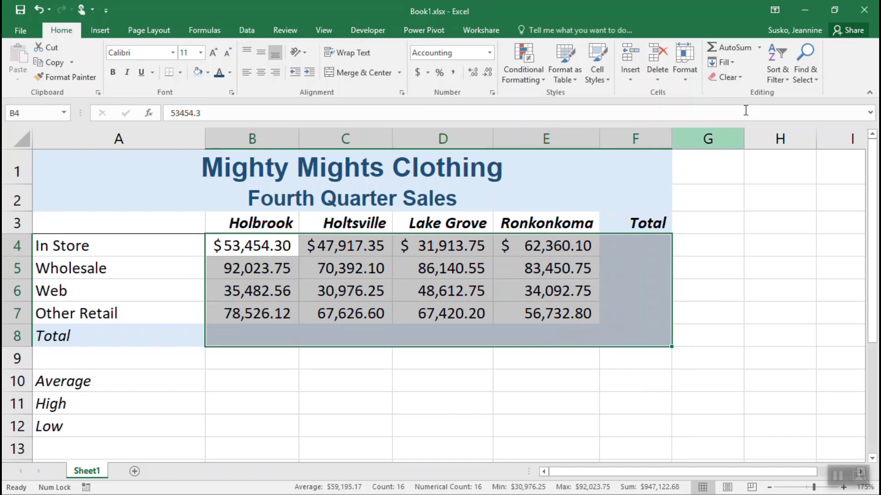
{"action": "left_click", "coordinate": [736, 46]}
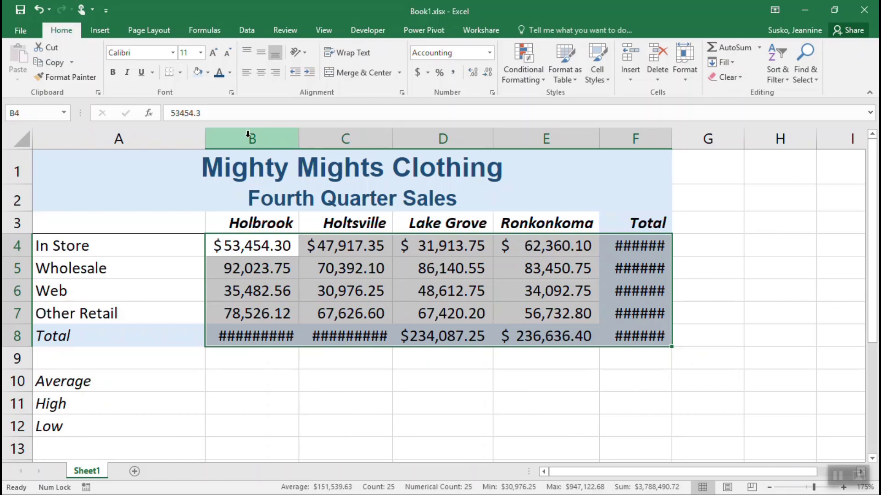
{"action": "left_click_drag", "start_coordinate": [248, 134], "coordinate": [625, 150]}
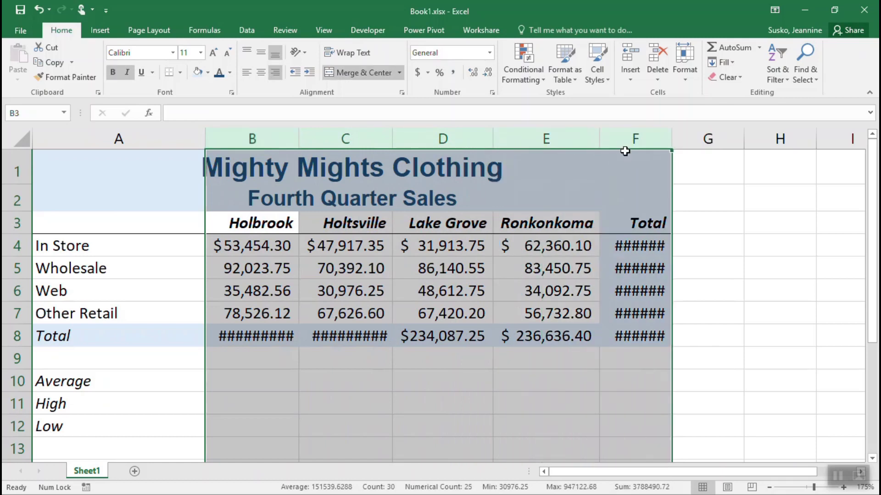
{"action": "double_click", "coordinate": [299, 138]}
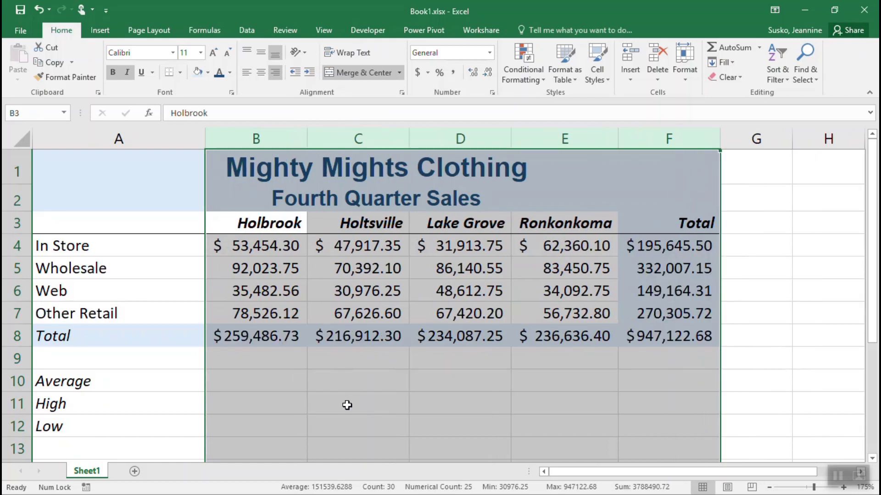
{"action": "left_click", "coordinate": [267, 385]}
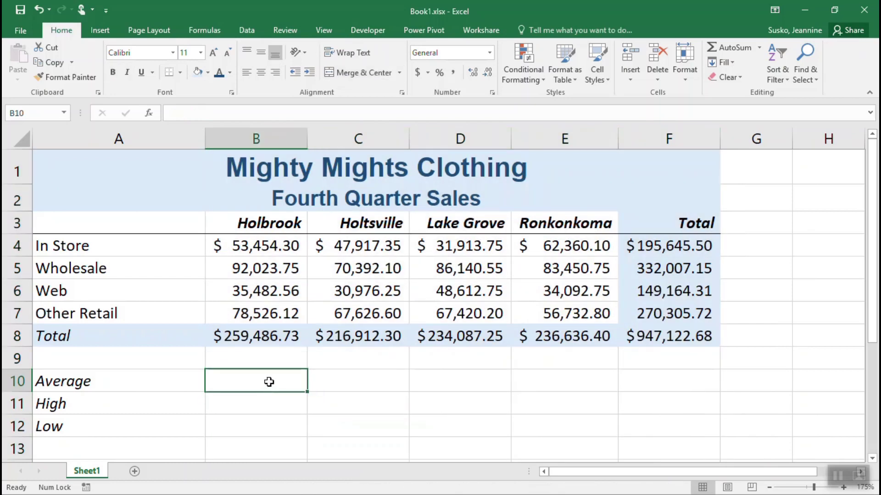
Inspect the SUM formulas in B8, C8, D8 and F4 and the ranges B4:B7 and B4:E4 that they add up.
{"action": "left_click", "coordinate": [272, 337]}
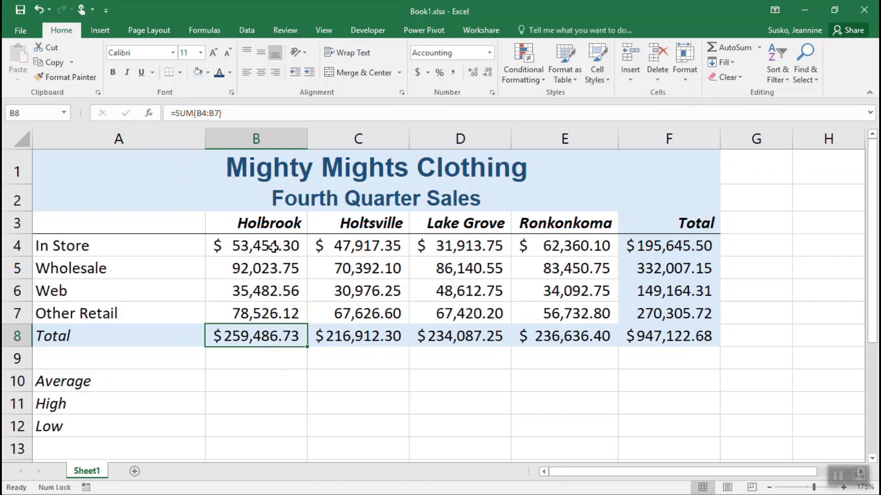
{"action": "left_click_drag", "start_coordinate": [274, 248], "coordinate": [283, 310]}
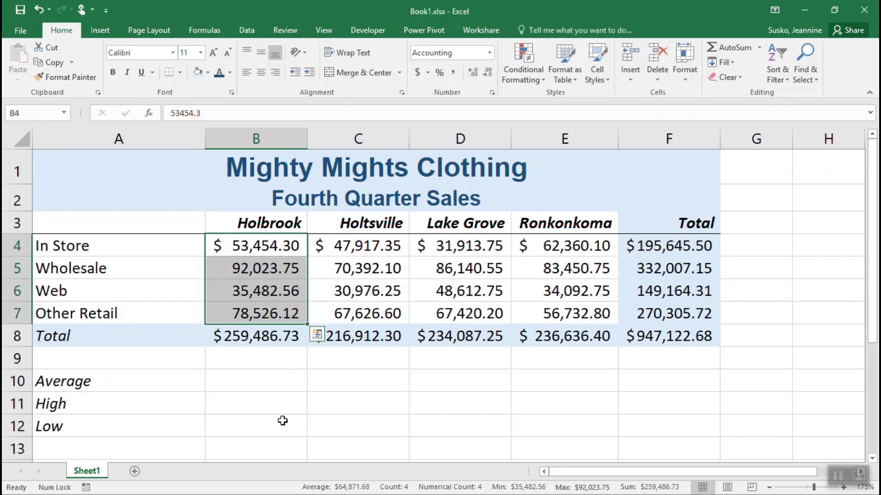
{"action": "left_click", "coordinate": [375, 341]}
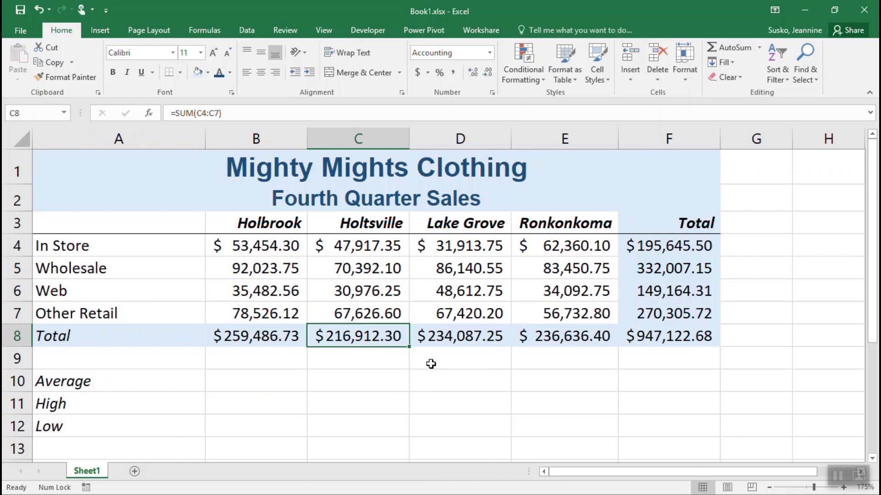
{"action": "left_click", "coordinate": [425, 344]}
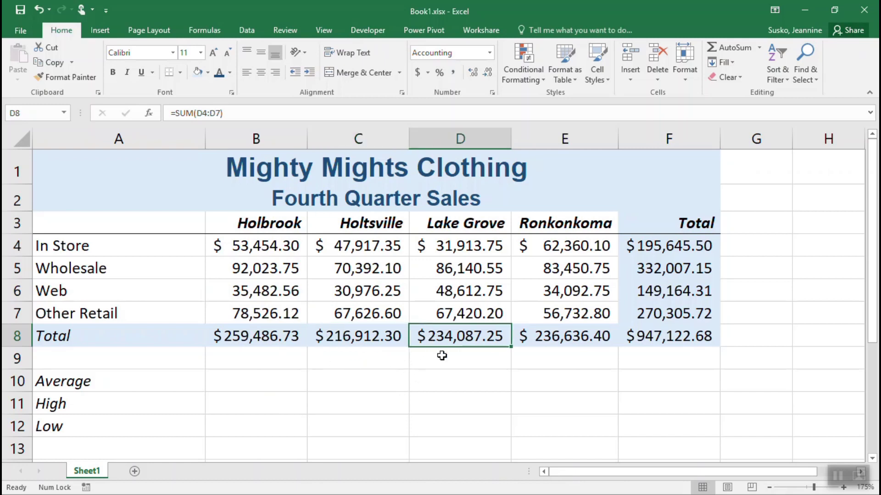
{"action": "left_click", "coordinate": [698, 246]}
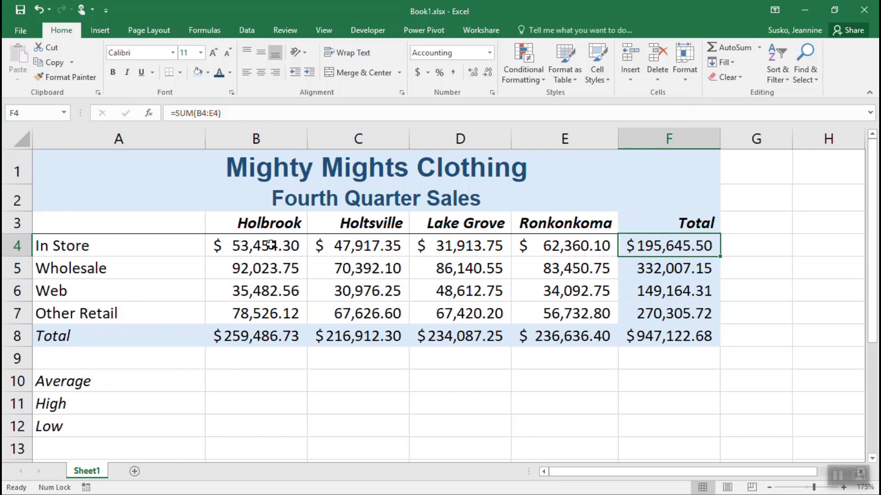
{"action": "left_click_drag", "start_coordinate": [270, 253], "coordinate": [558, 249]}
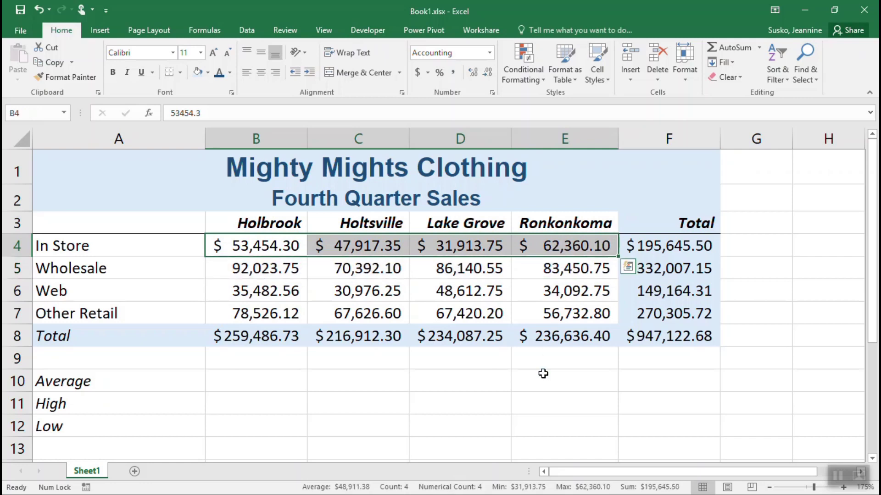
{"action": "left_click", "coordinate": [524, 426]}
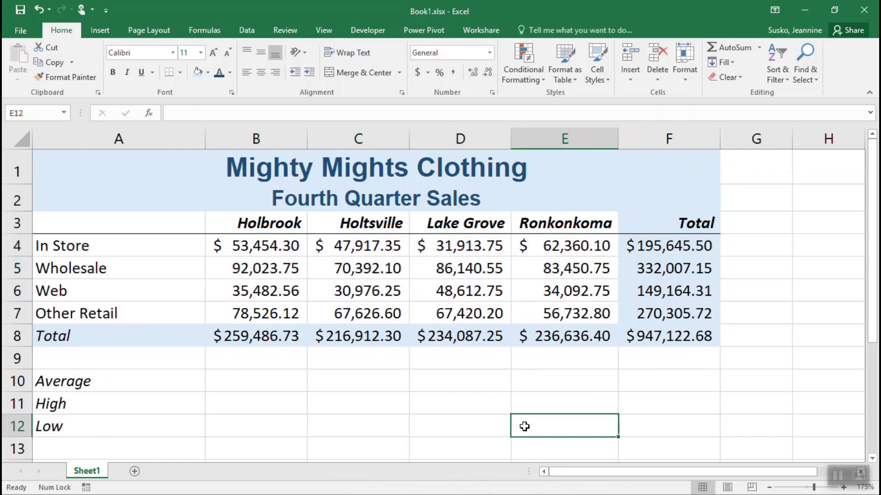
Try 0 as Holbrook's In Store sales in B4 to test the totals, and undo the entry.
{"action": "left_click", "coordinate": [270, 248]}
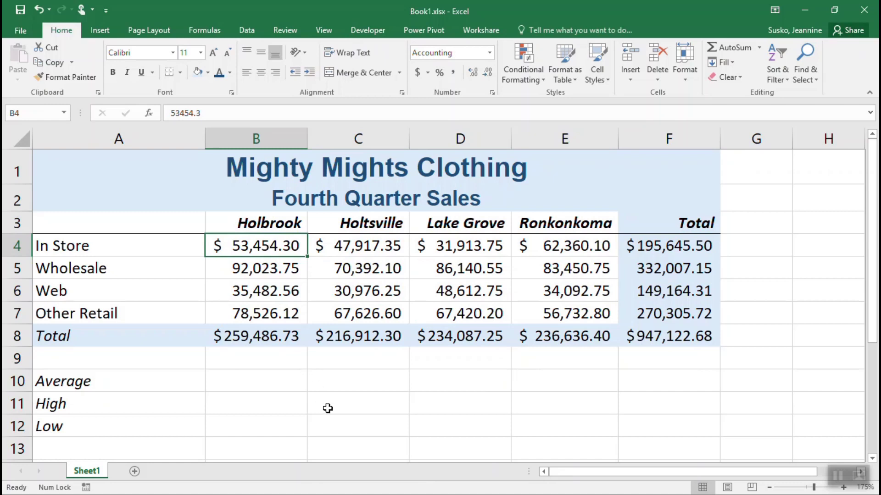
{"action": "type", "text": "0"}
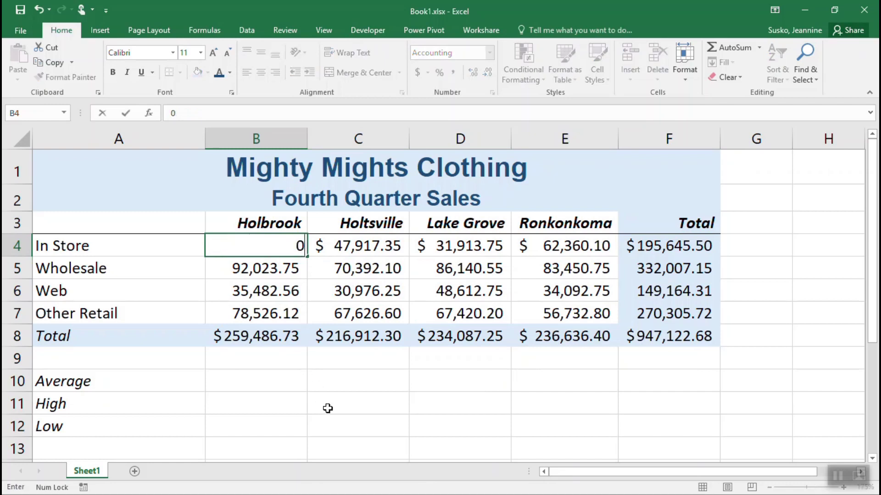
{"action": "key", "text": "Return"}
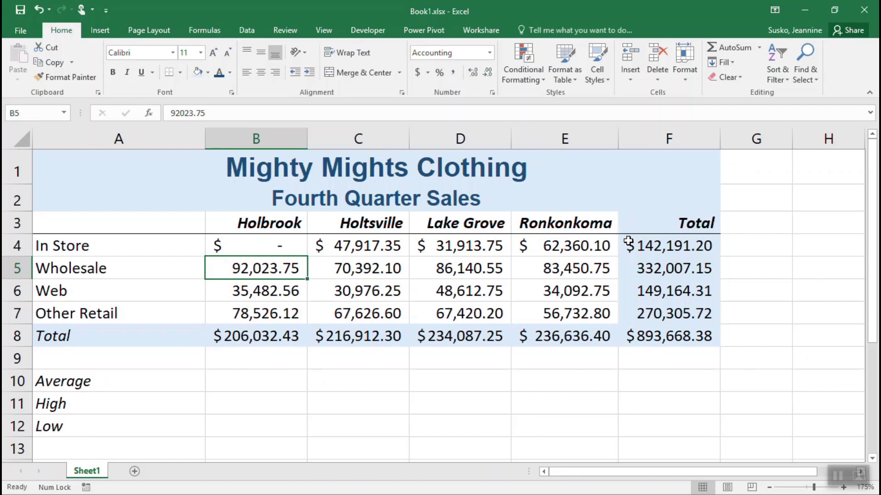
{"action": "left_click", "coordinate": [38, 10]}
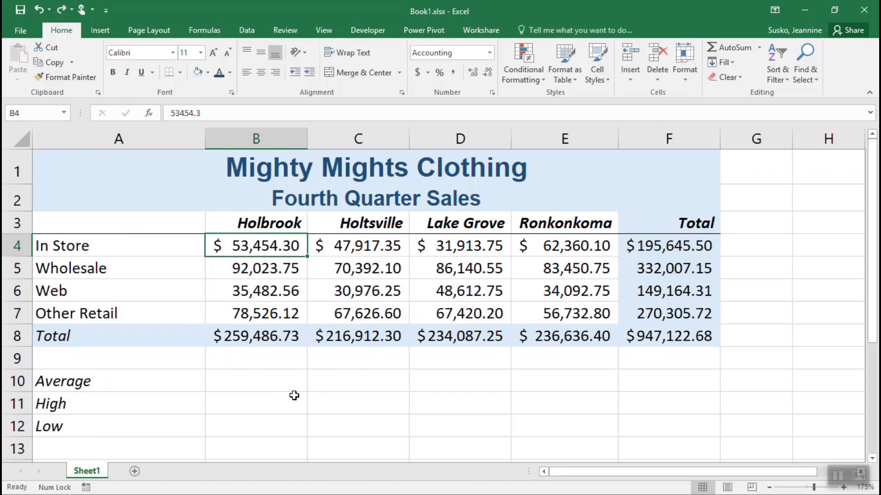
Apply a Top and Double Bottom Border to the Total row A8:F8.
{"action": "left_click", "coordinate": [115, 336]}
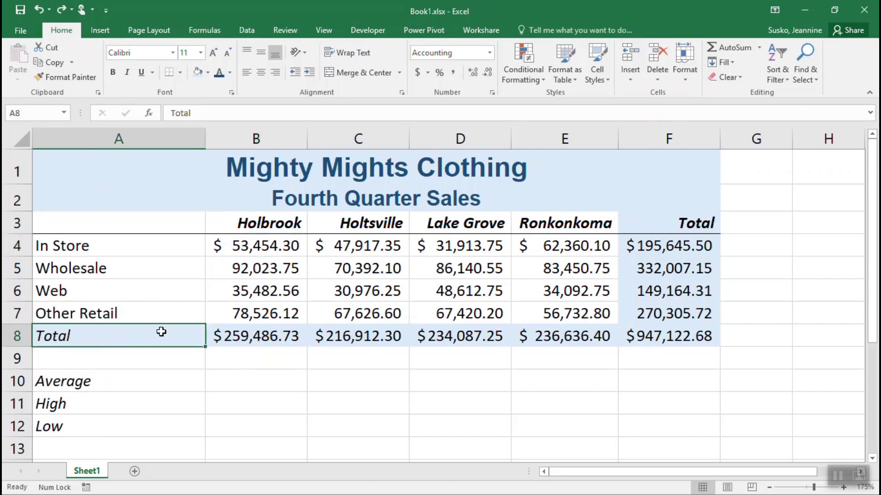
{"action": "left_click_drag", "start_coordinate": [161, 332], "coordinate": [628, 336]}
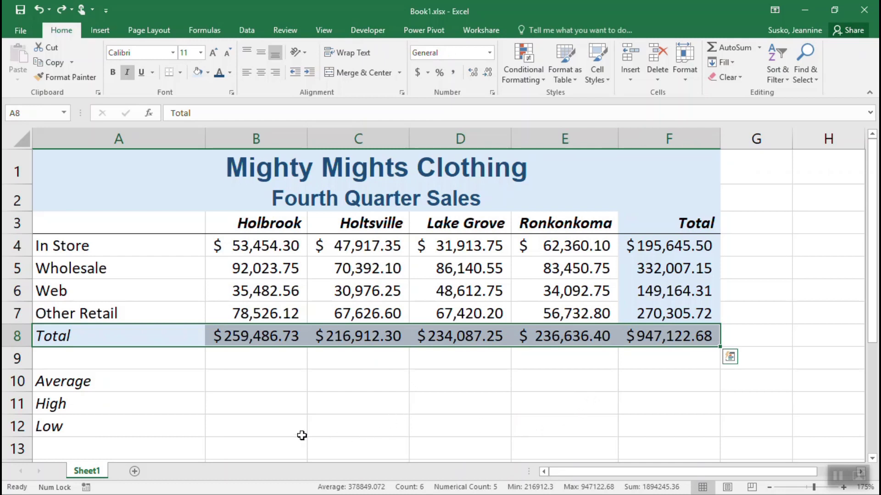
{"action": "left_click", "coordinate": [181, 76]}
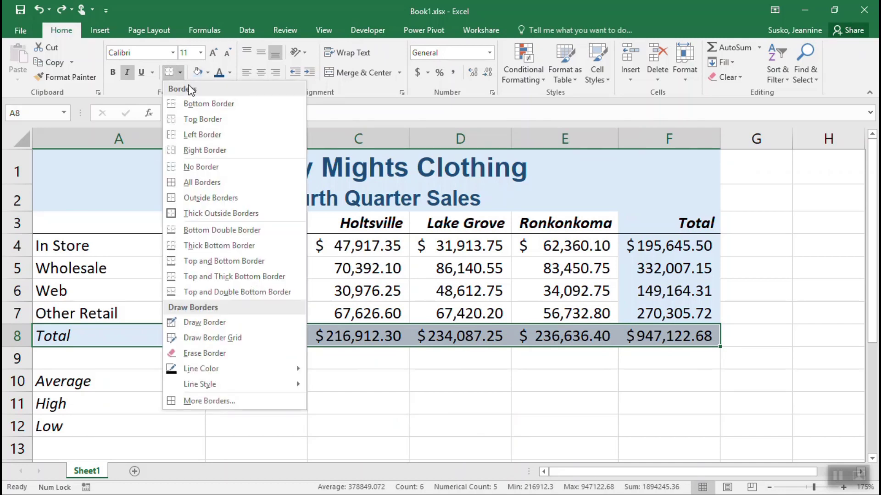
{"action": "left_click", "coordinate": [299, 298]}
{"action": "left_click", "coordinate": [161, 387]}
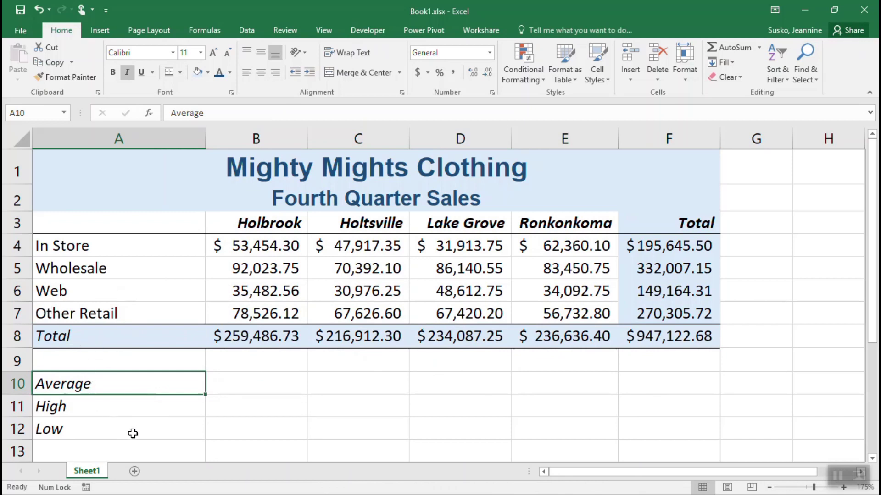
Calculate Holbrook's average in B10 with the AutoSum Average function, using only the range B4:B7.
{"action": "left_click", "coordinate": [251, 381]}
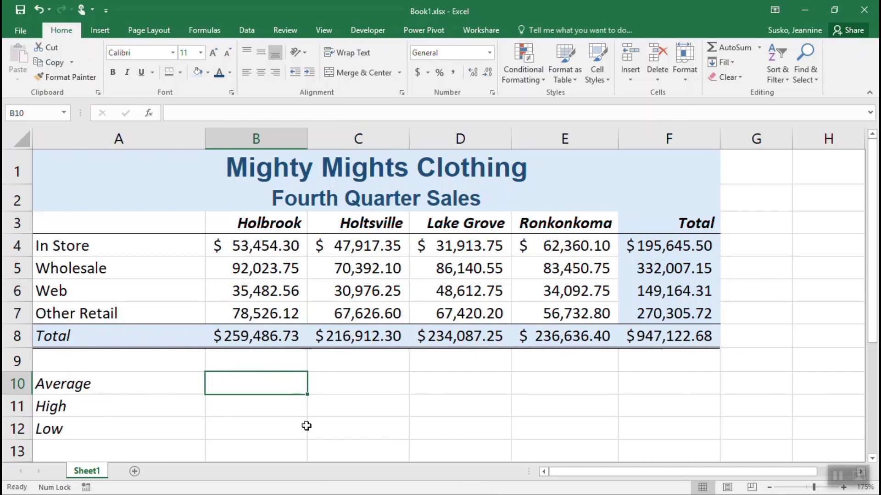
{"action": "left_click", "coordinate": [760, 50]}
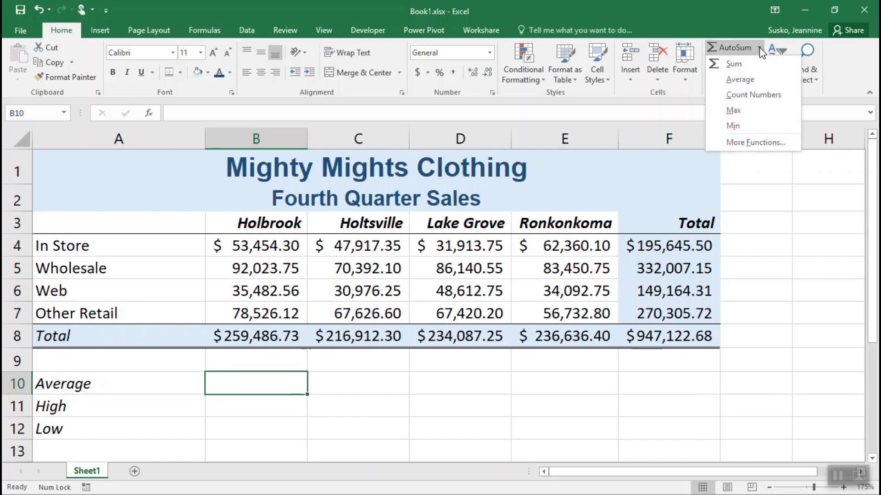
{"action": "left_click", "coordinate": [760, 79]}
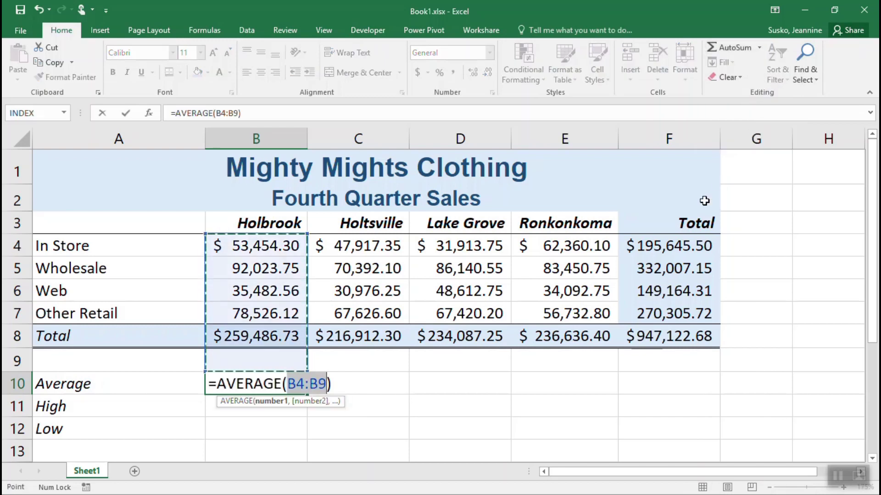
{"action": "left_click_drag", "start_coordinate": [258, 246], "coordinate": [264, 306]}
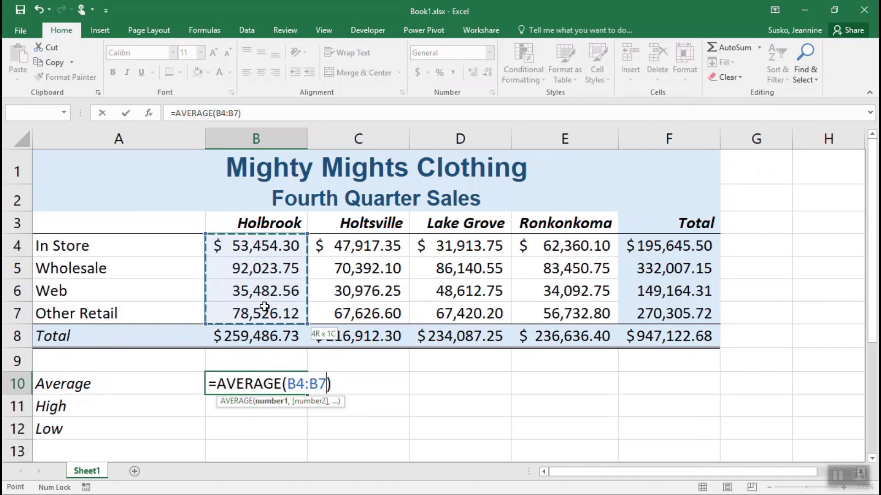
{"action": "left_click_drag", "start_coordinate": [265, 306], "coordinate": [262, 308]}
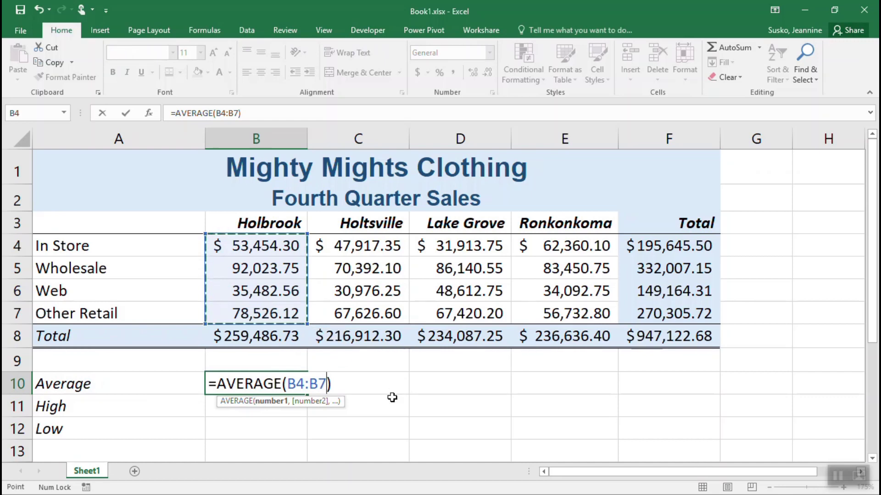
{"action": "key", "text": "Return"}
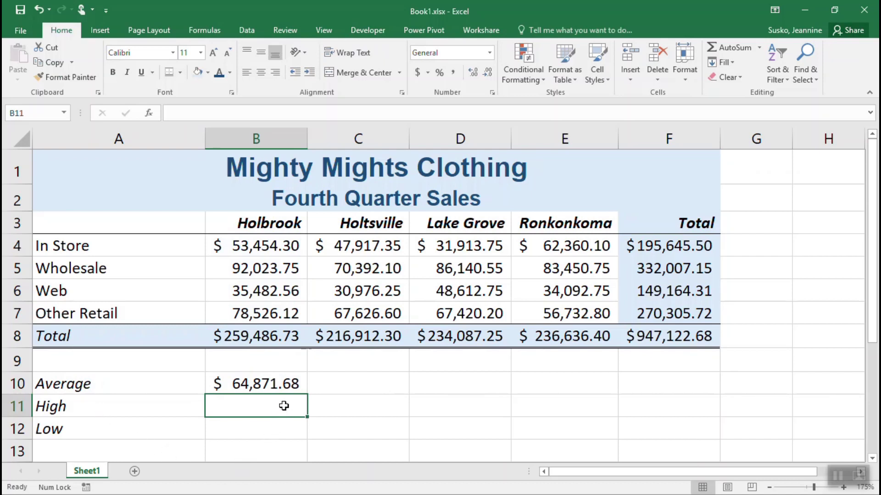
Calculate Holbrook's highest sales in B11 with the AutoSum Max function over the range B4:B7.
{"action": "left_click", "coordinate": [759, 48]}
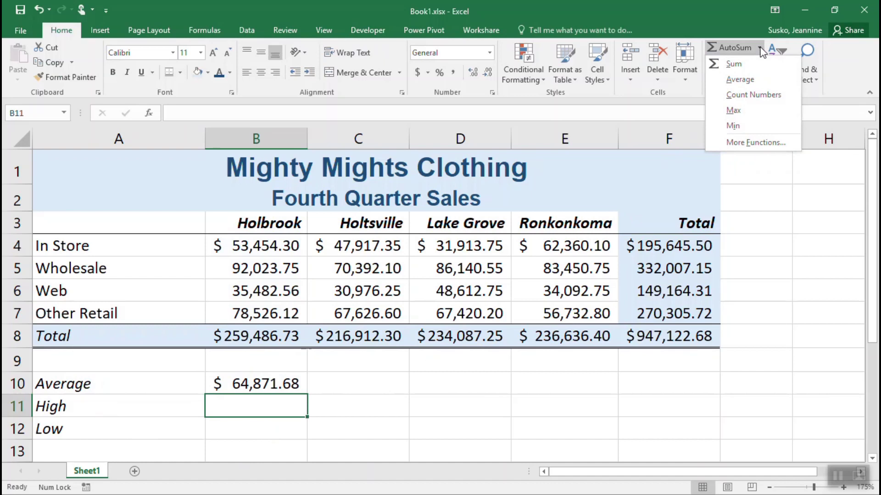
{"action": "left_click", "coordinate": [753, 112]}
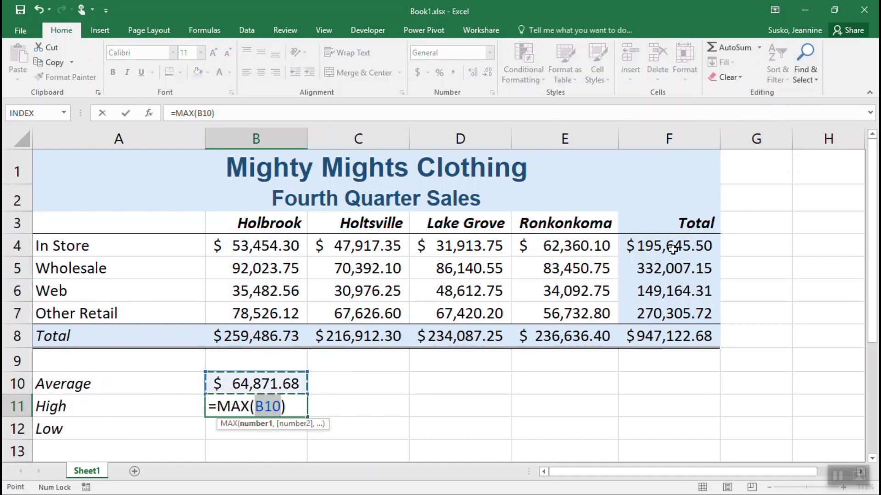
{"action": "left_click_drag", "start_coordinate": [252, 246], "coordinate": [254, 316]}
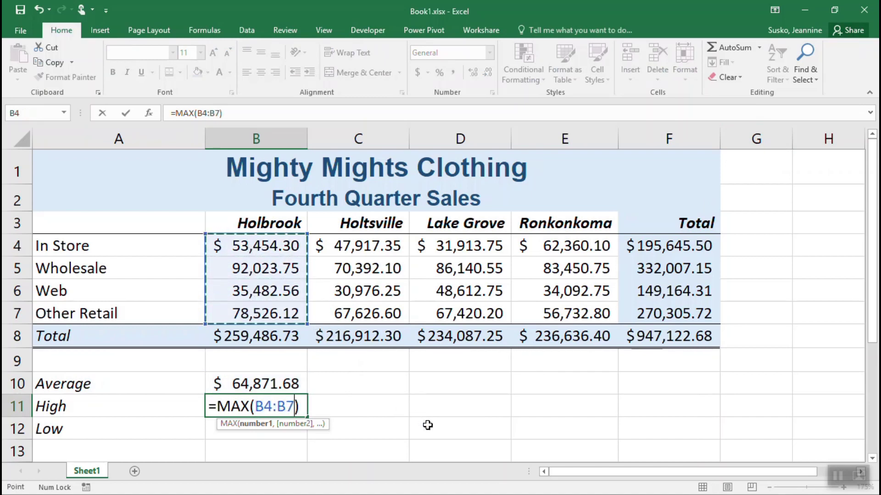
{"action": "key", "text": "Return"}
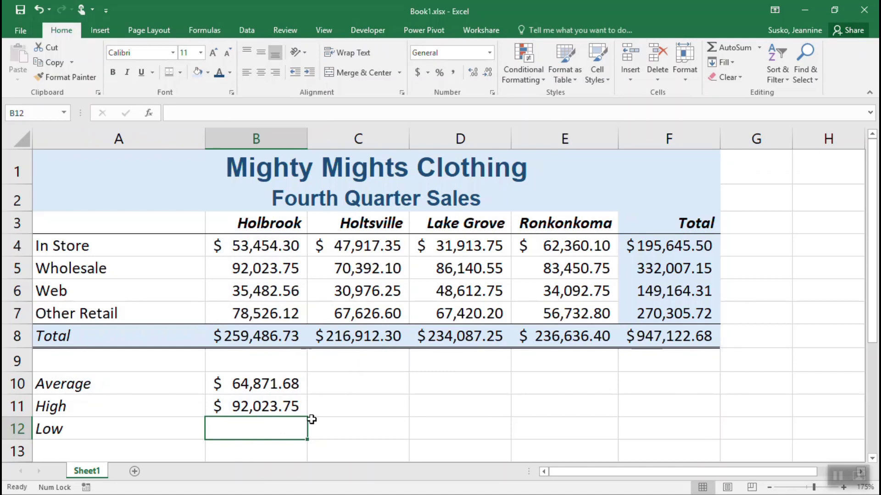
Calculate Holbrook's lowest sales in B12 with the AutoSum Min function over the range B4:B7.
{"action": "left_click", "coordinate": [760, 48]}
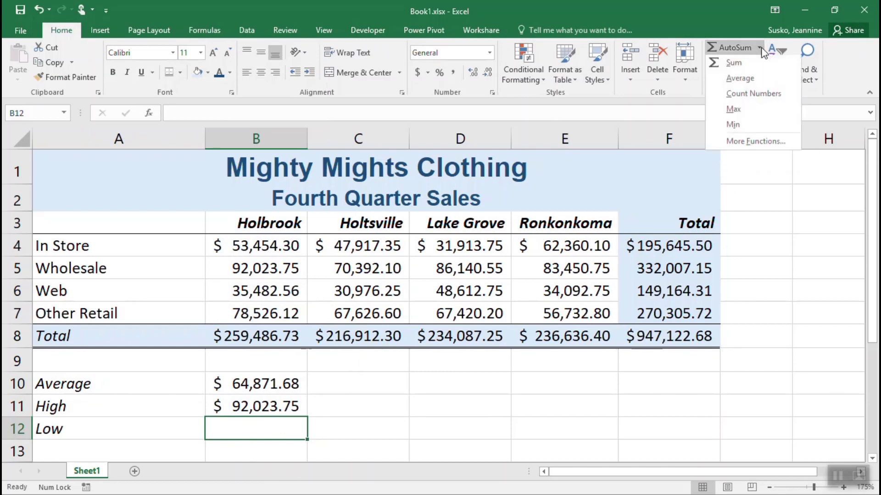
{"action": "left_click", "coordinate": [774, 130]}
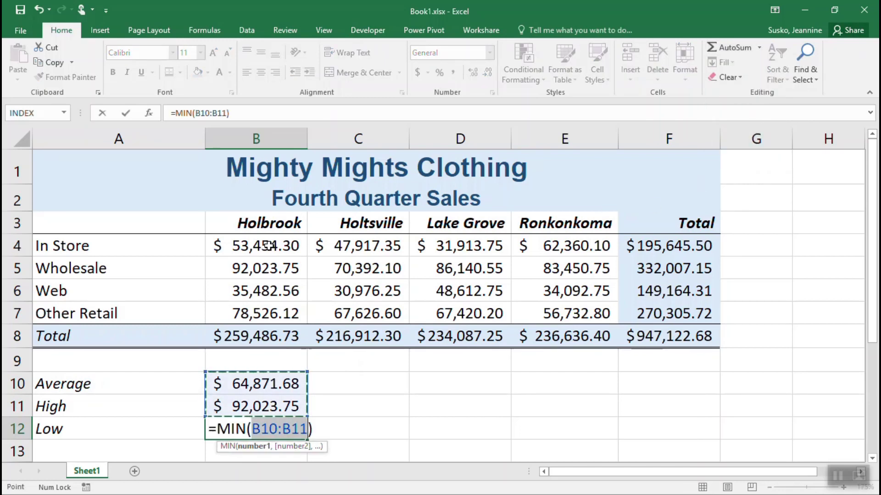
{"action": "left_click_drag", "start_coordinate": [262, 245], "coordinate": [259, 312]}
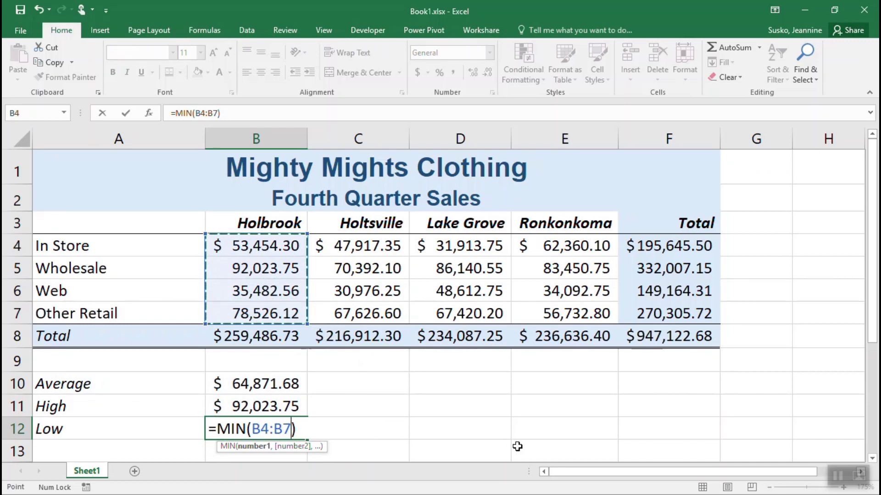
{"action": "key", "text": "Return"}
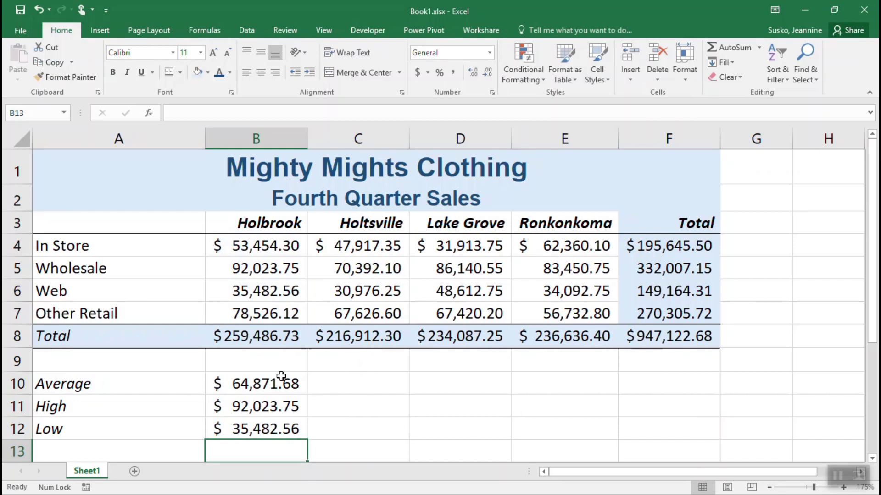
Fill the Average, High and Low formulas in B10:B12 across through column E, and check the average formulas in B10:D10.
{"action": "left_click_drag", "start_coordinate": [236, 385], "coordinate": [237, 421]}
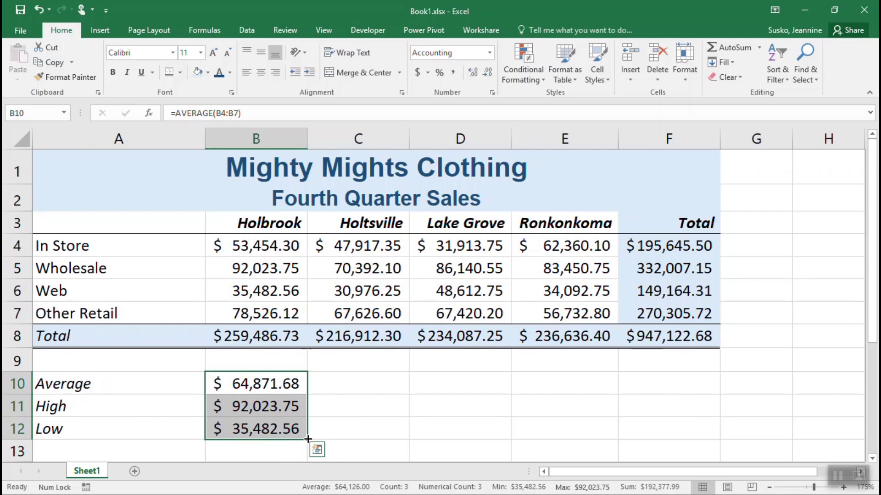
{"action": "left_click_drag", "start_coordinate": [307, 440], "coordinate": [580, 444]}
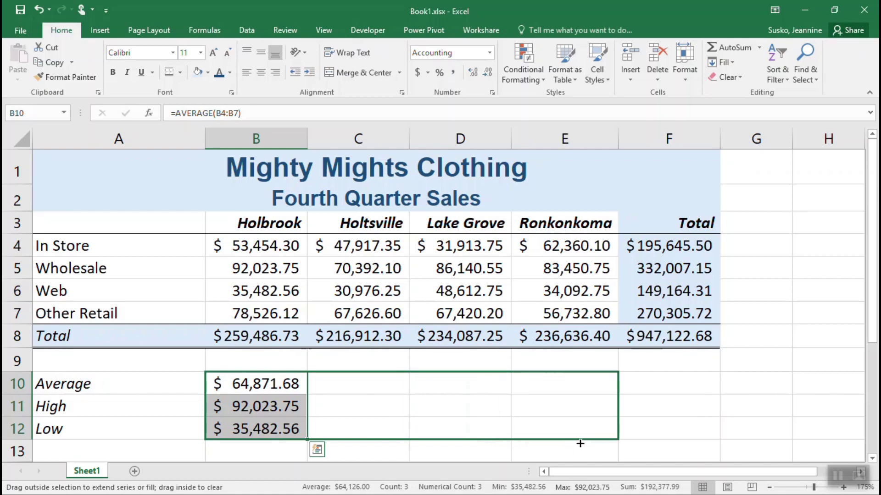
{"action": "left_click_drag", "start_coordinate": [580, 443], "coordinate": [580, 443]}
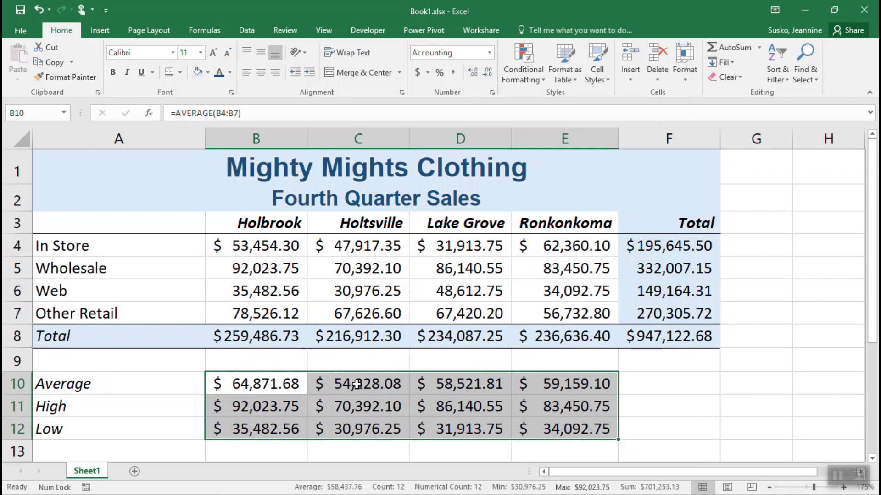
{"action": "left_click", "coordinate": [268, 383]}
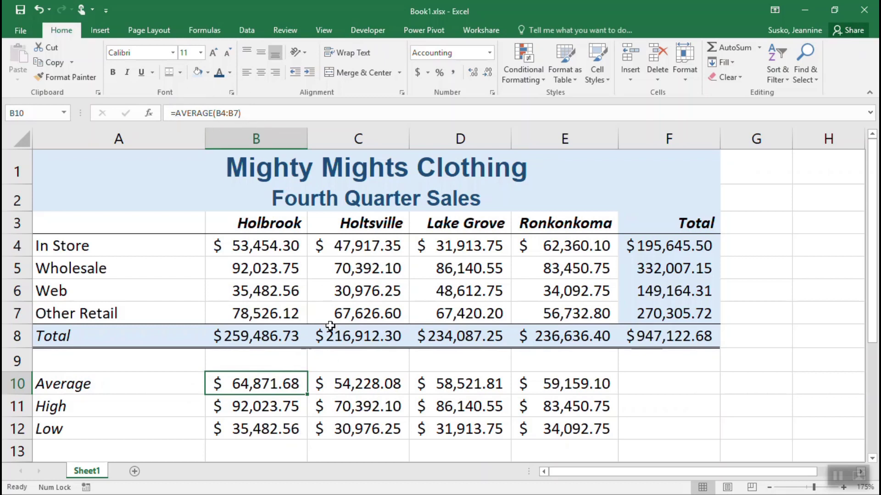
{"action": "left_click", "coordinate": [382, 391]}
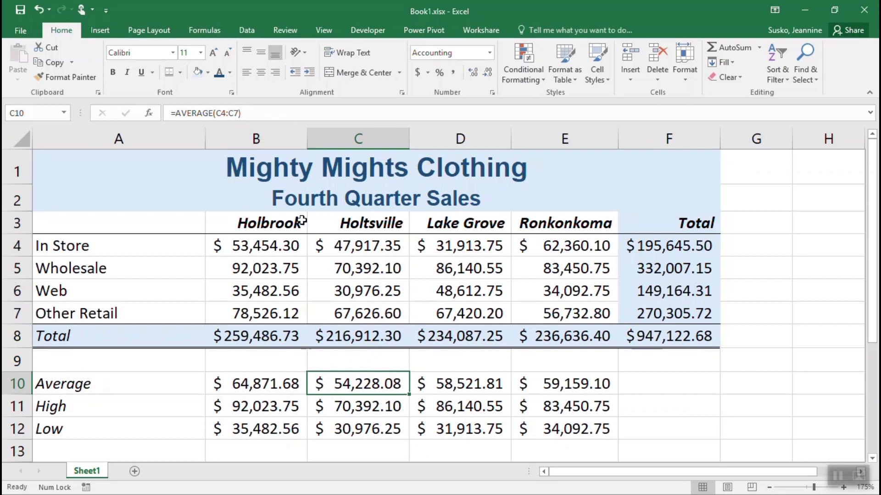
{"action": "left_click", "coordinate": [479, 387]}
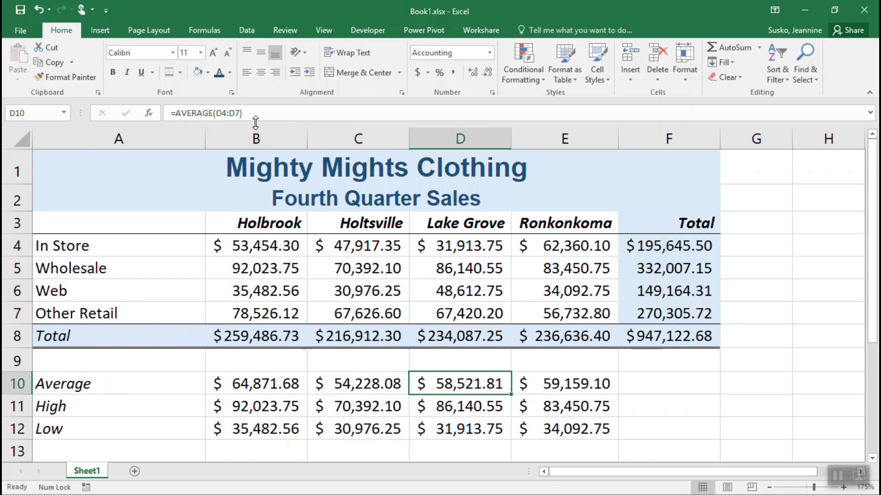
Check Ronkonkoma's average formula in E10 and preview how the worksheet prints.
{"action": "left_click", "coordinate": [568, 385]}
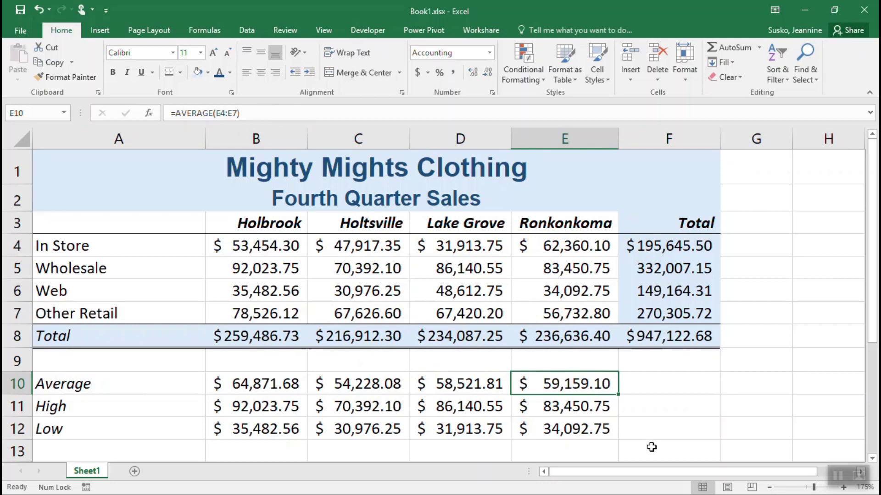
{"action": "left_click", "coordinate": [642, 435]}
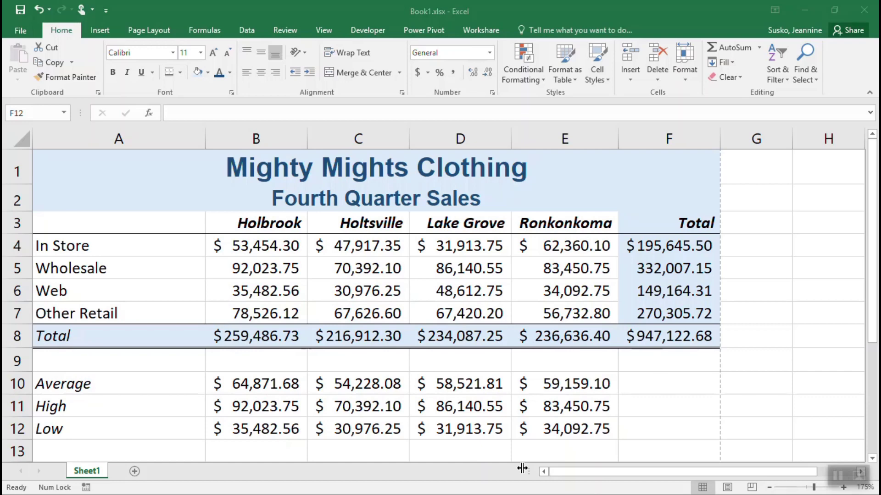
{"action": "left_click", "coordinate": [20, 30]}
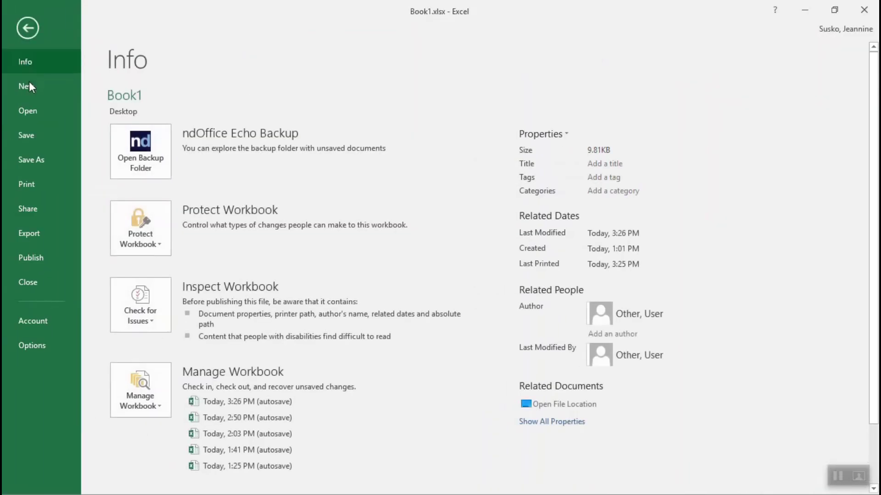
{"action": "left_click", "coordinate": [29, 186]}
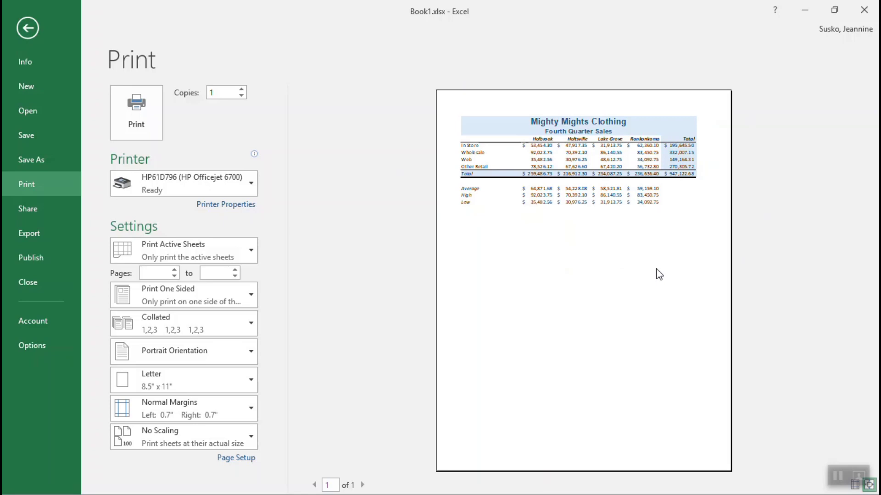
Try landscape orientation in the print preview, switch back to portrait orientation and return to the worksheet.
{"action": "left_click", "coordinate": [186, 351]}
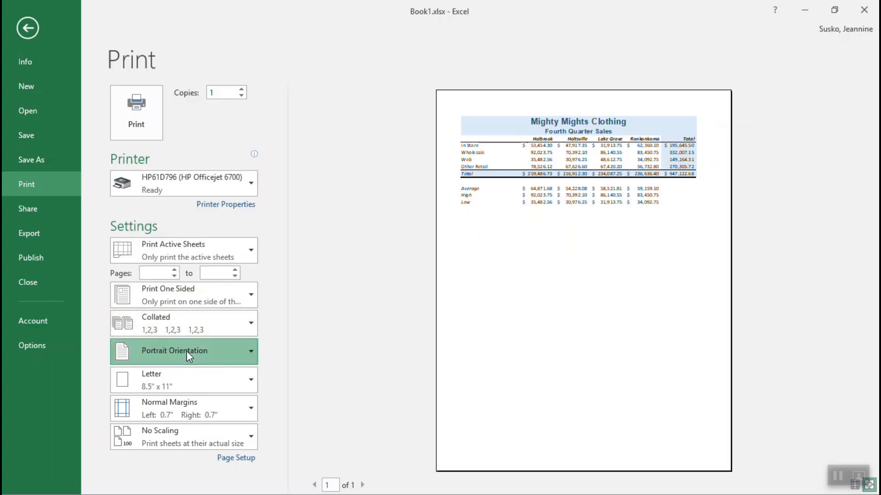
{"action": "left_click", "coordinate": [202, 413]}
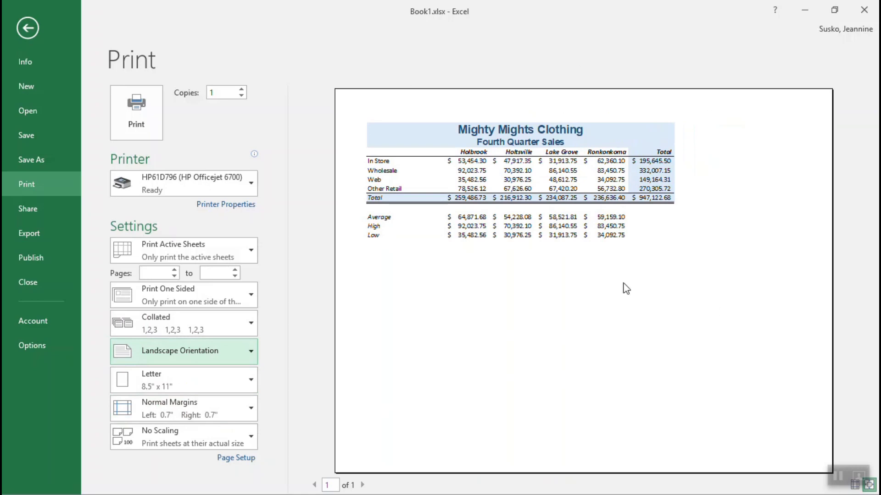
{"action": "left_click", "coordinate": [233, 354]}
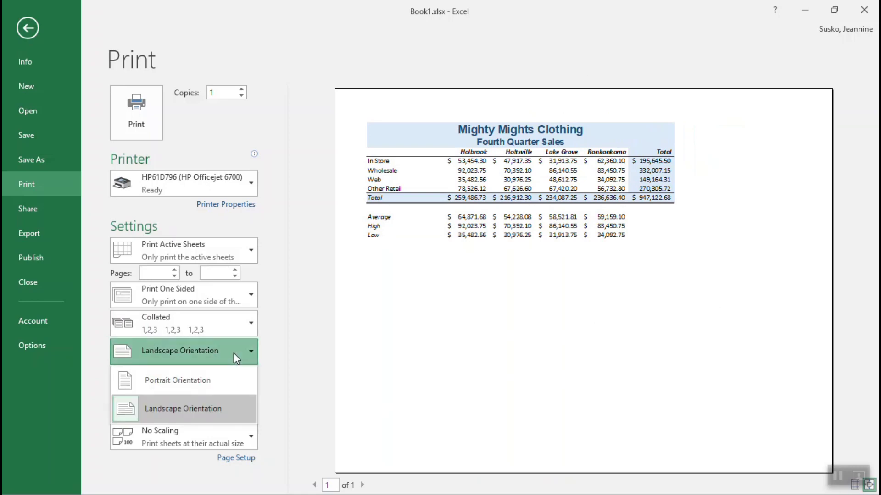
{"action": "left_click", "coordinate": [214, 379]}
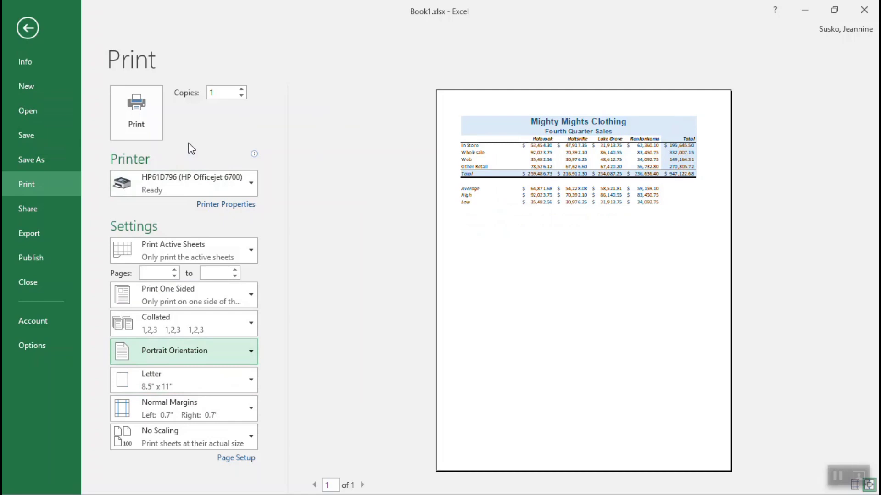
{"action": "left_click", "coordinate": [27, 28]}
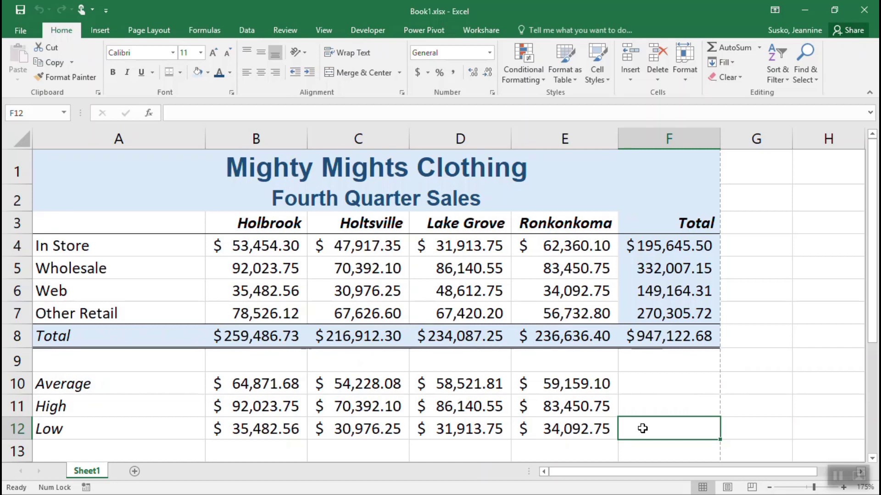
Create a column chart of the store sales in A3:E7 on its own chart sheet, and compare it with the data on Sheet1.
{"action": "left_click_drag", "start_coordinate": [158, 227], "coordinate": [537, 310]}
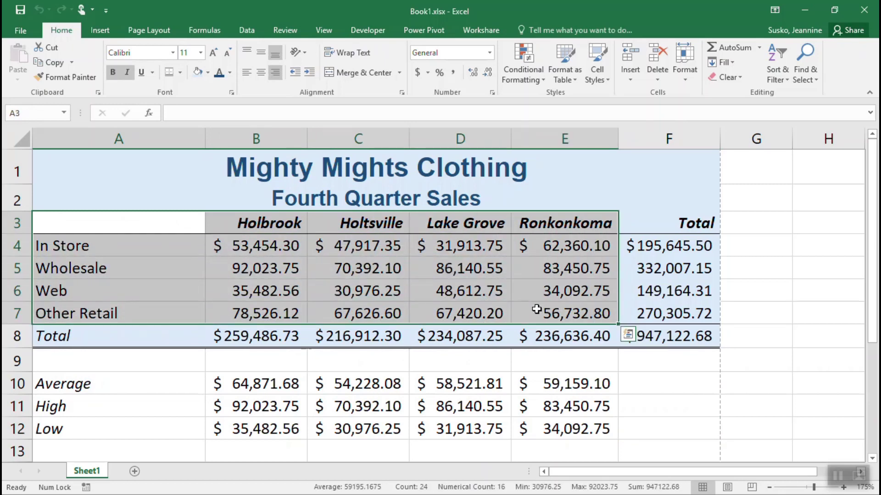
{"action": "key", "text": "F11"}
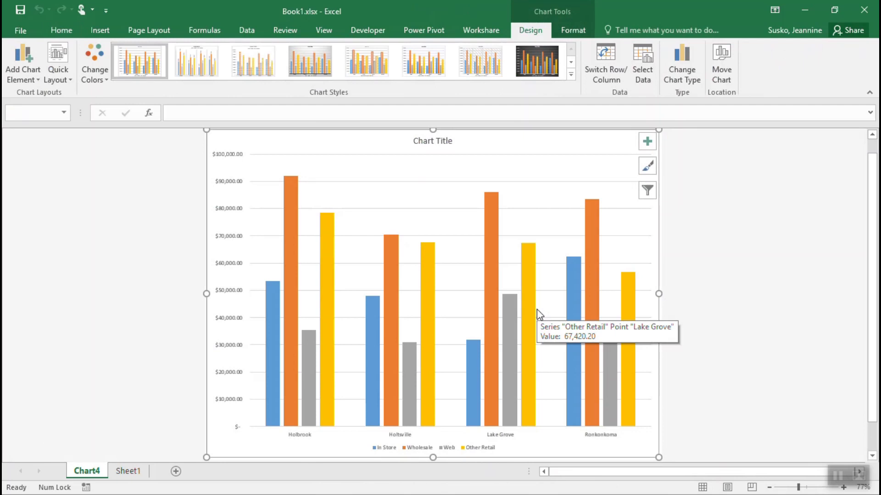
{"action": "left_click", "coordinate": [129, 471]}
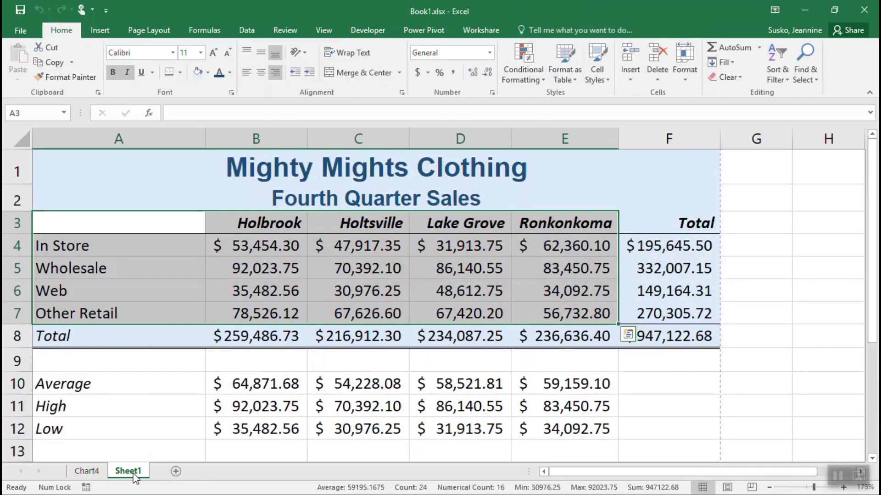
{"action": "left_click", "coordinate": [92, 471]}
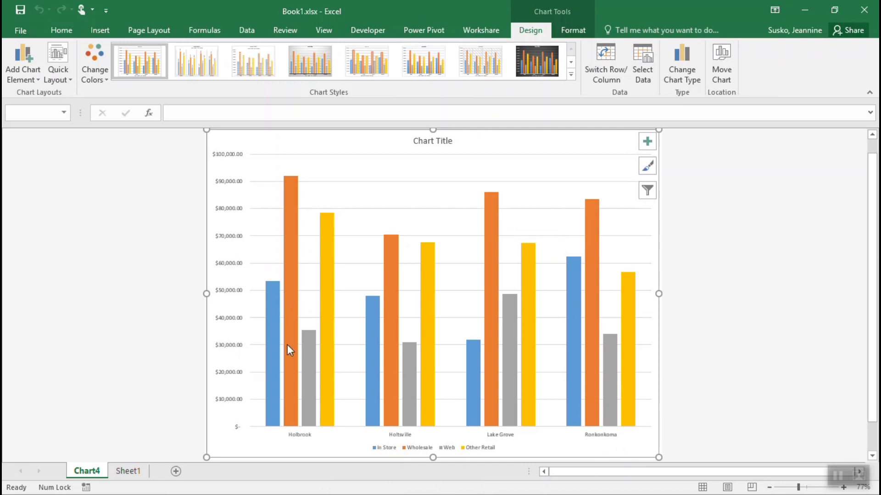
{"action": "left_click", "coordinate": [141, 474]}
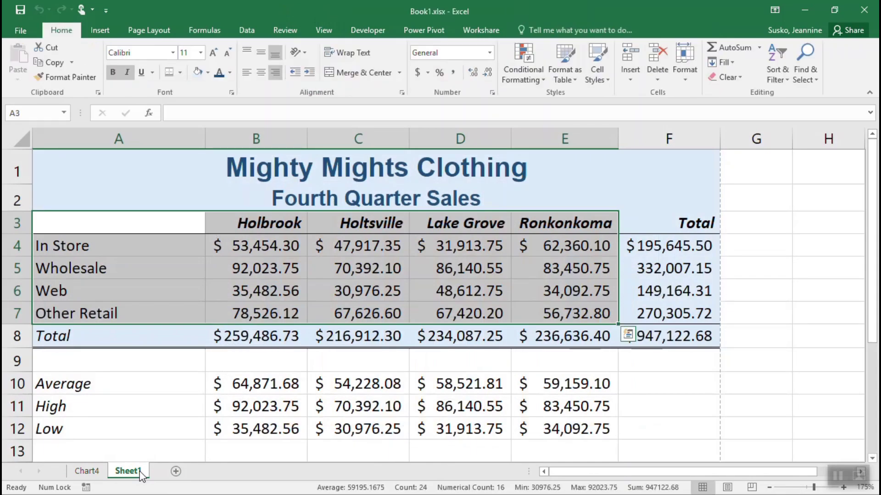